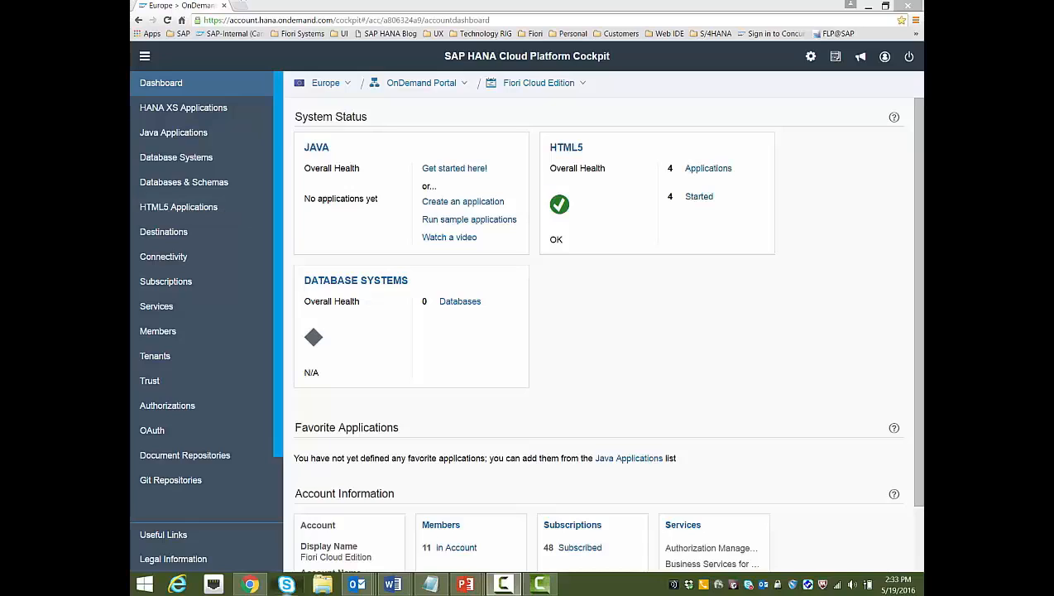
Load scn.sap.com/docs/DOC-40986 in a new browser tab and scroll down to the WebGUI link
click(245, 10)
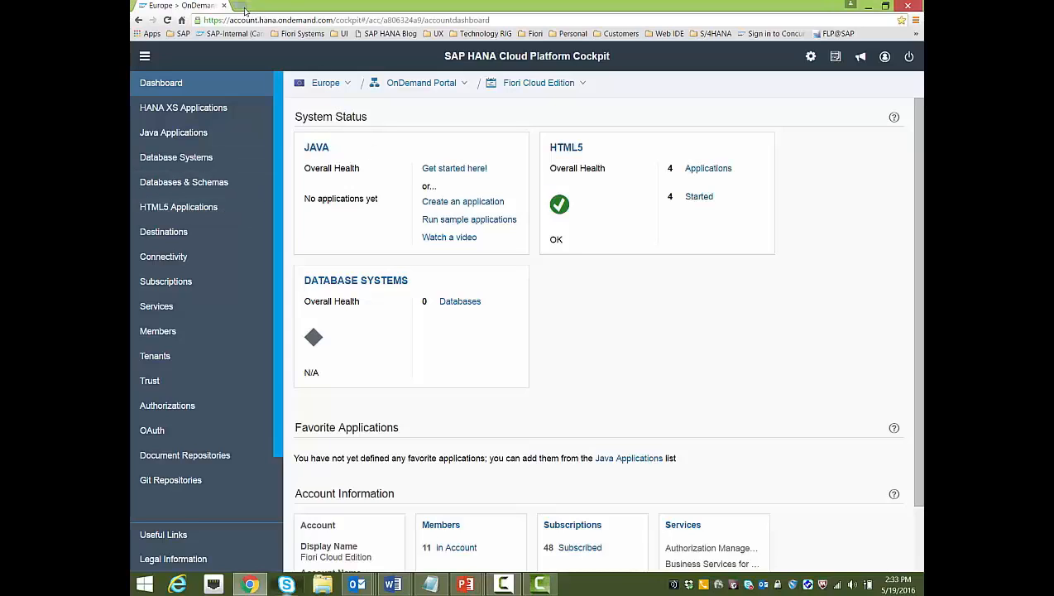
click(245, 8)
text(http://scn.sap.com/docs/DOC-40986)
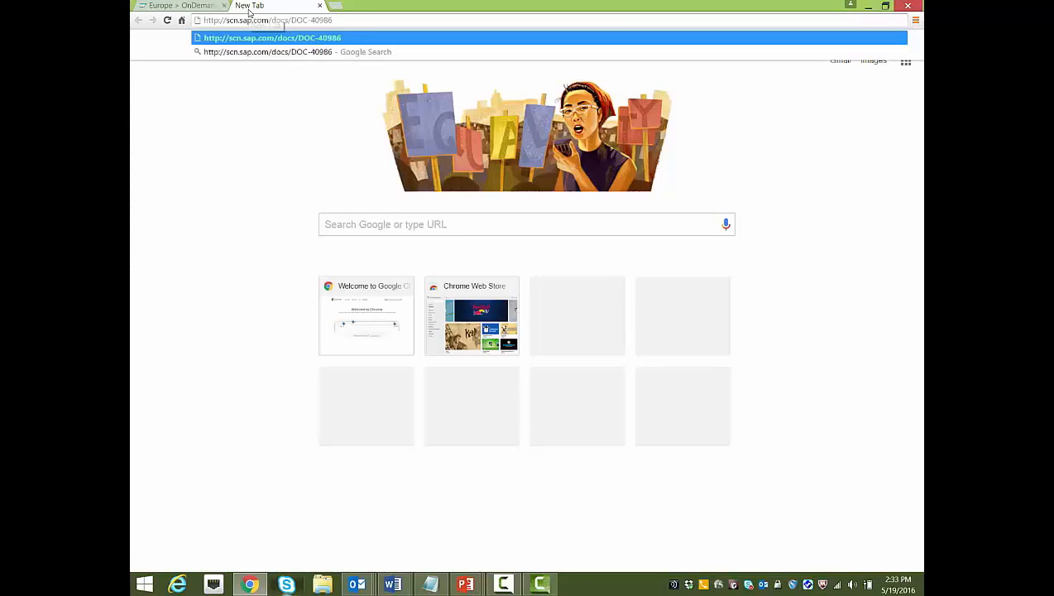
key(Return)
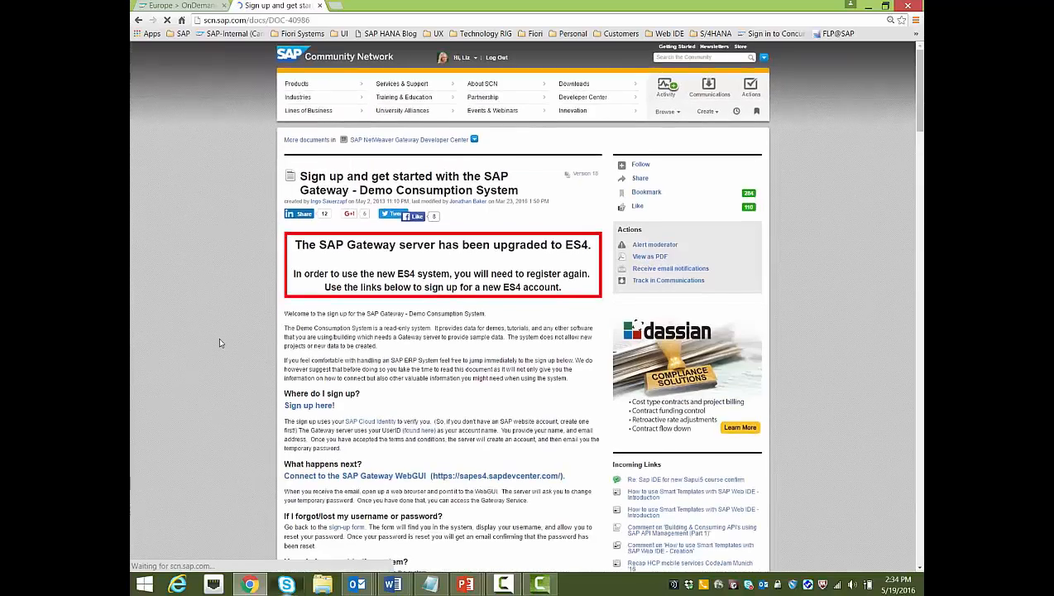
scroll(321, 305, down, 2)
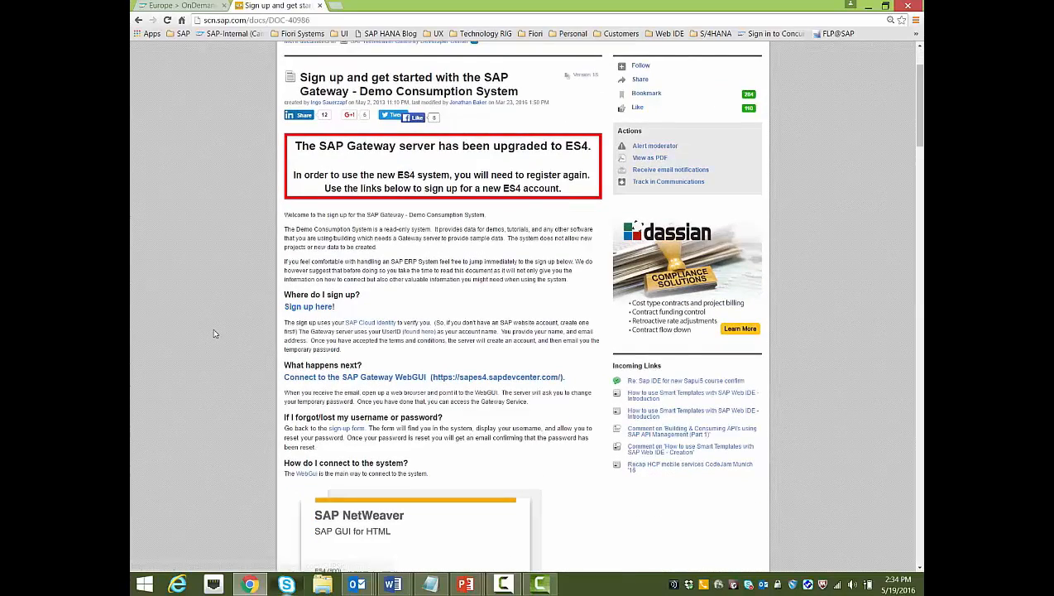
scroll(464, 331, down, 1)
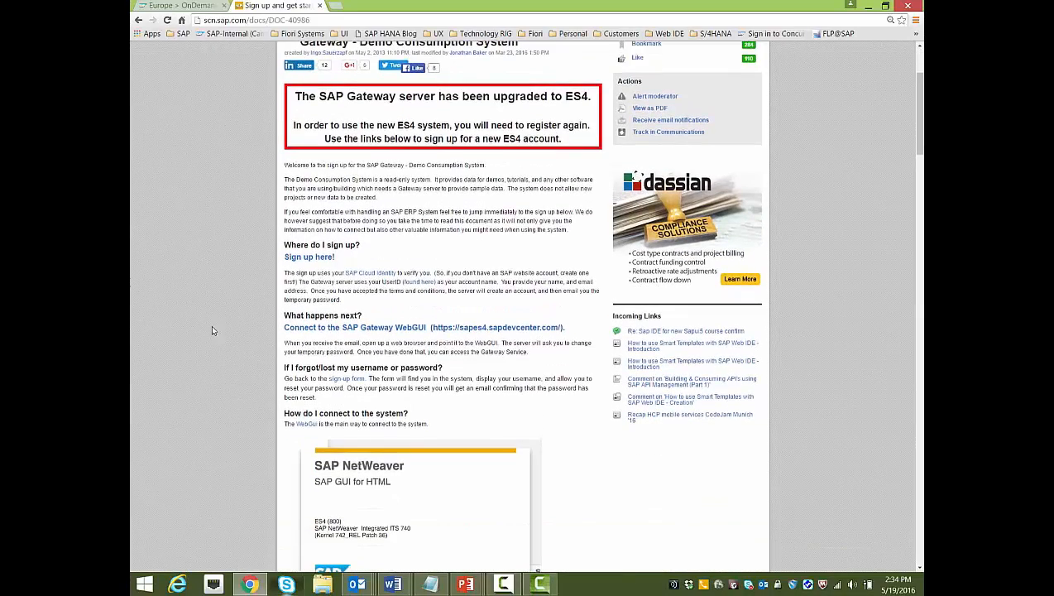
Open the SAP Gateway WebGUI and log on to ES4 with your user ID and password
click(480, 329)
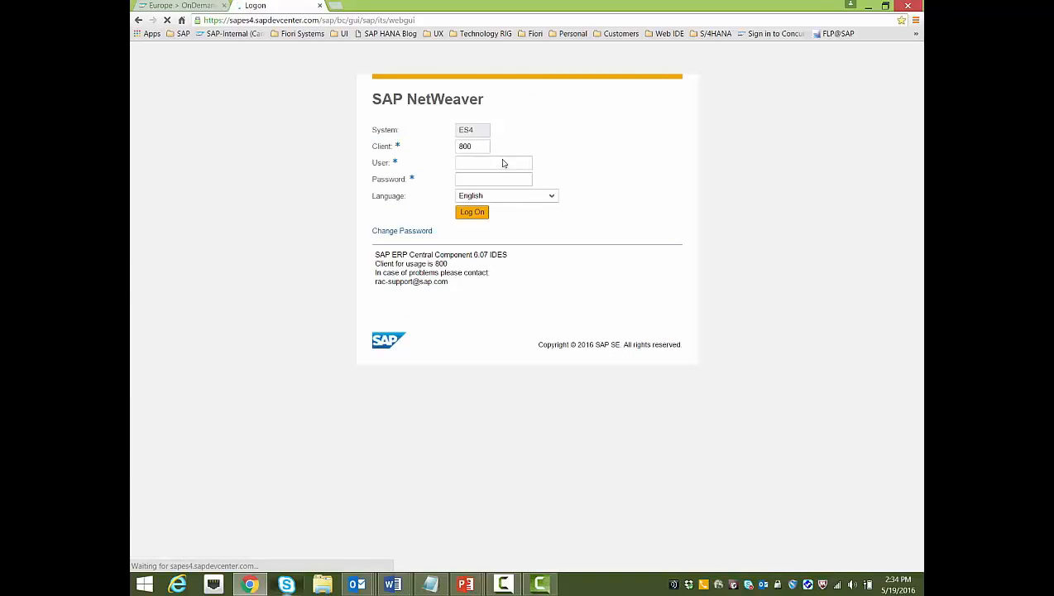
text(I808625)
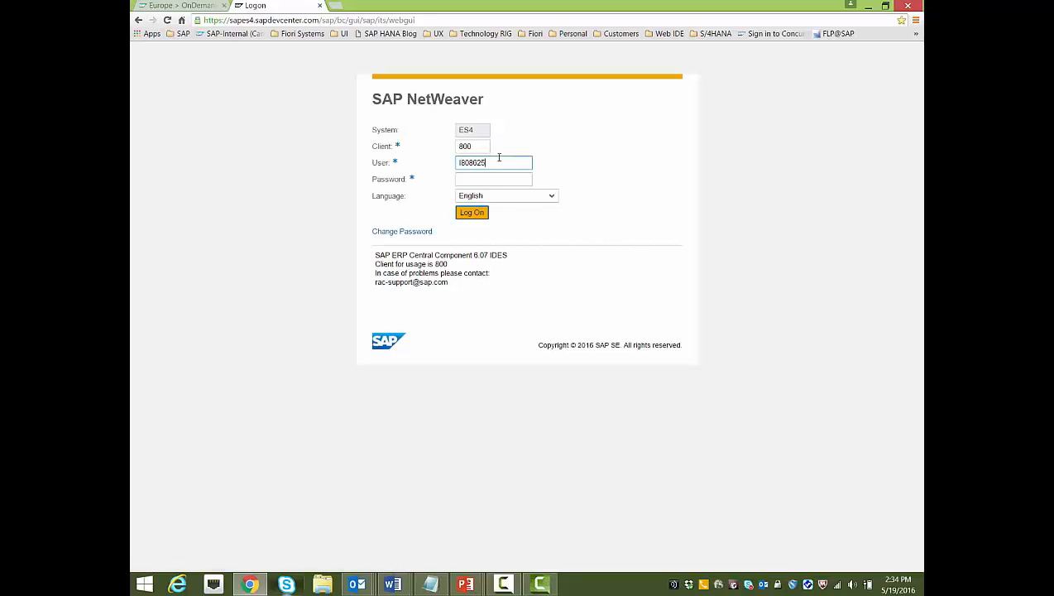
key(Tab)
text(•••••)
click(471, 213)
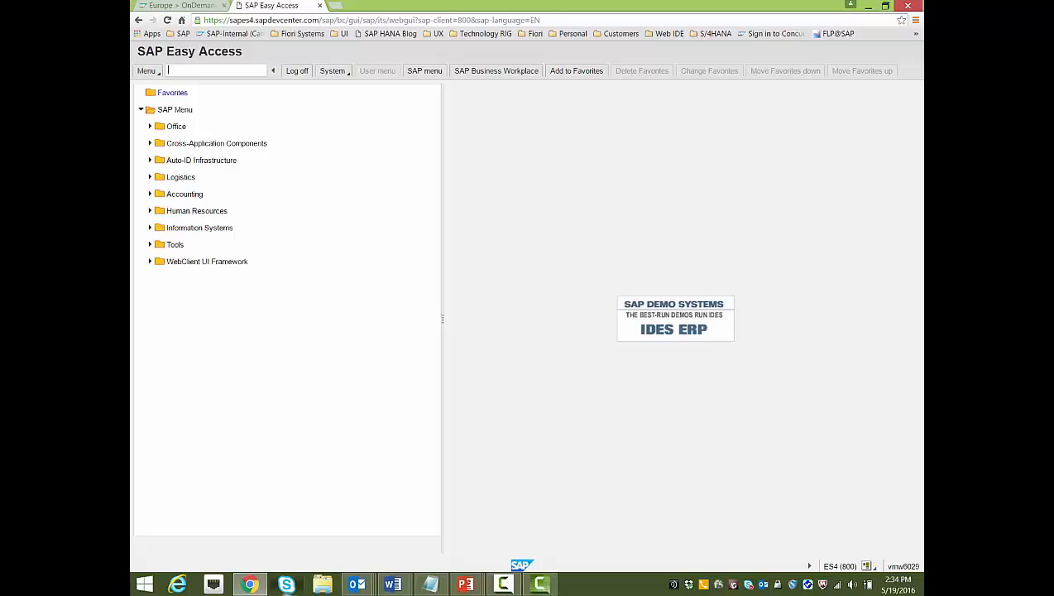
Review the four absence-approval workflow items in SBWP, then open the Create Notification of Absence form
text(sbwp)
key(Return)
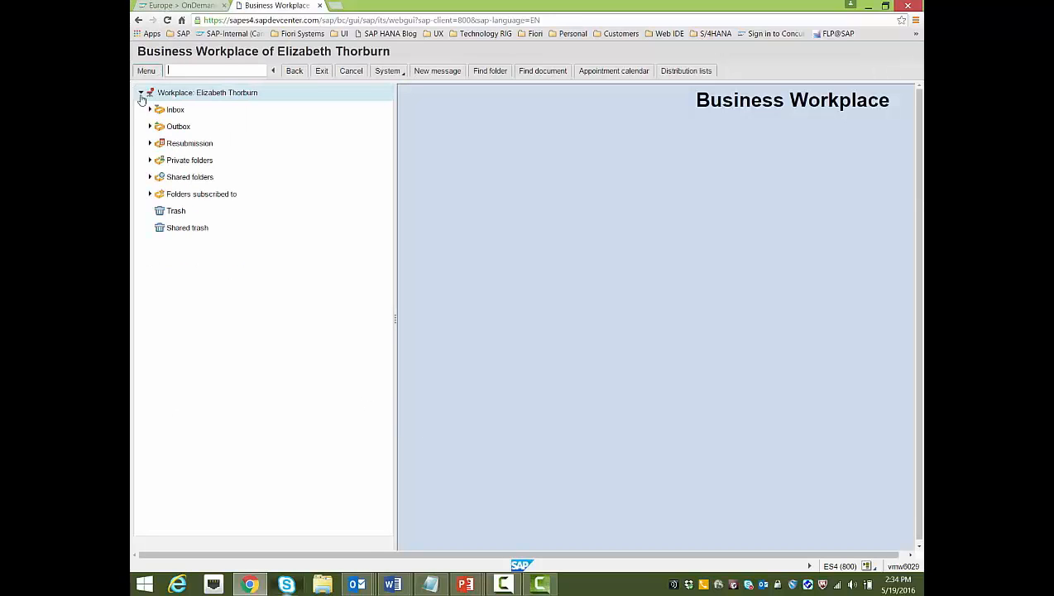
click(151, 111)
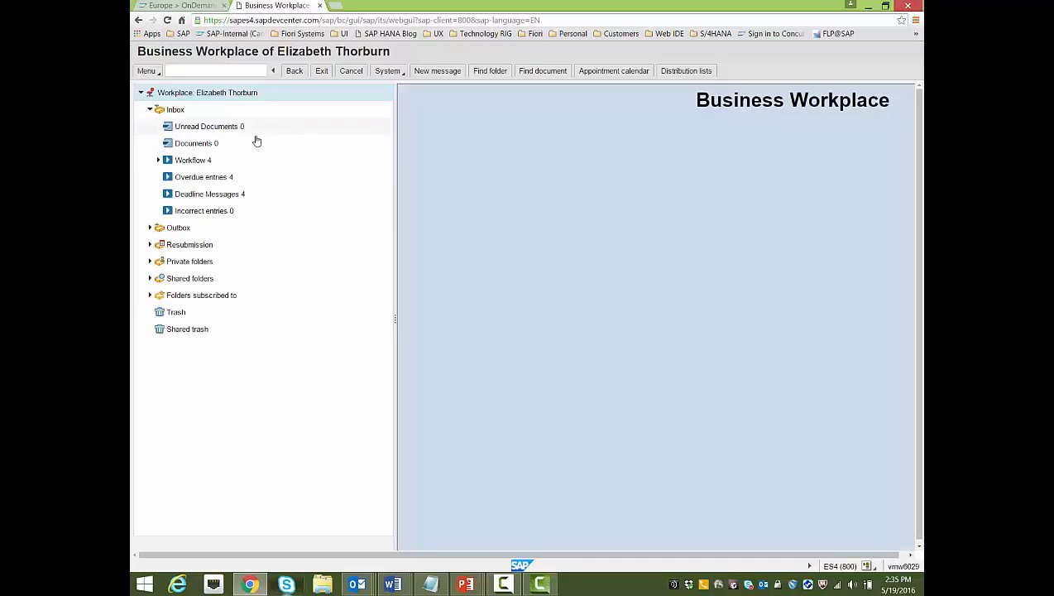
click(204, 161)
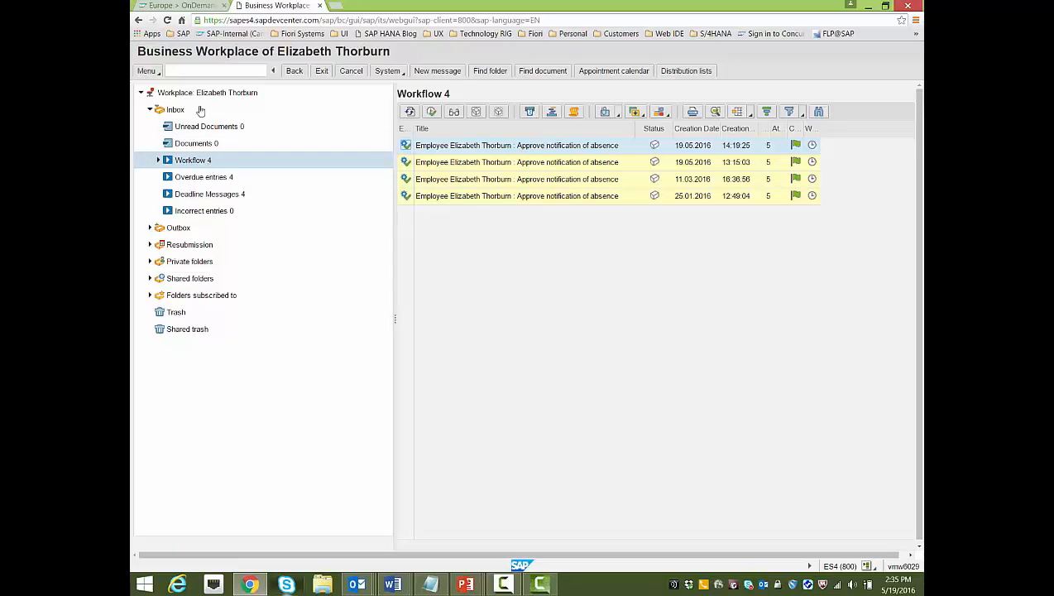
click(201, 71)
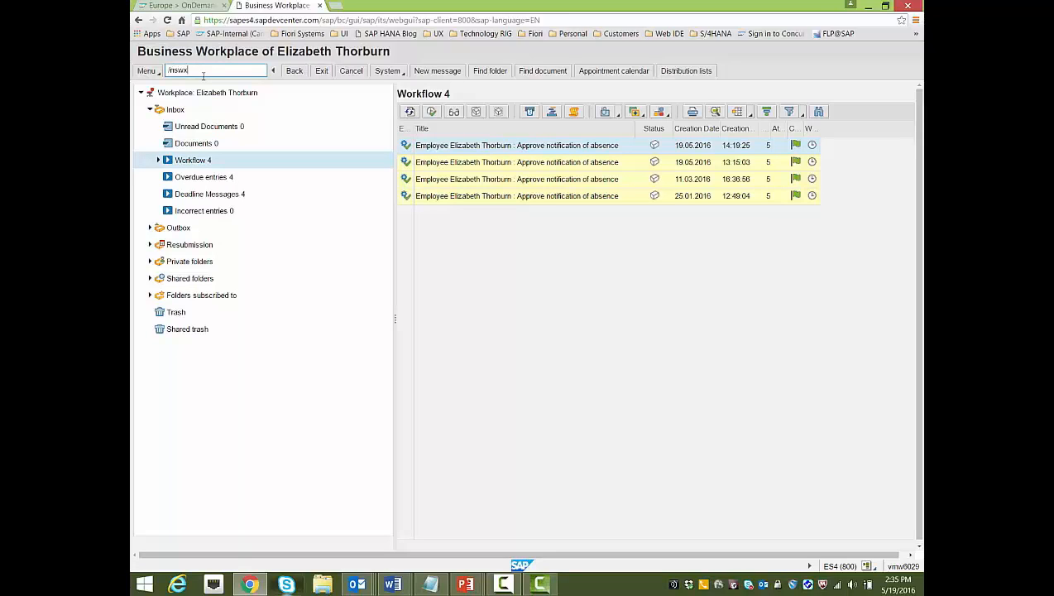
key(Return)
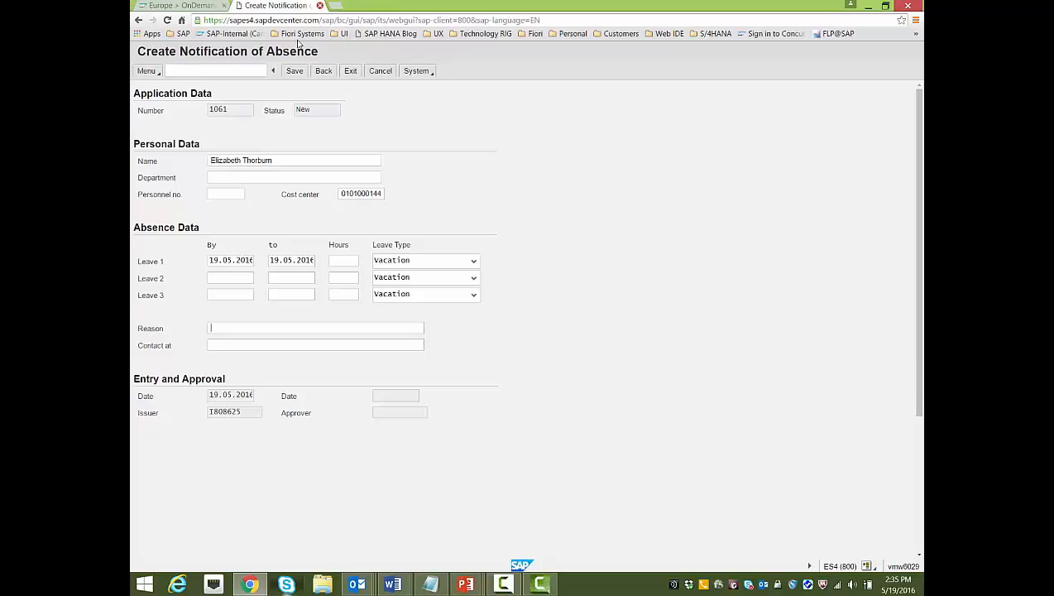
Return to the Business Workplace via /nsbwp, expand the Inbox, then switch to the cockpit tab
click(251, 70)
text(/)
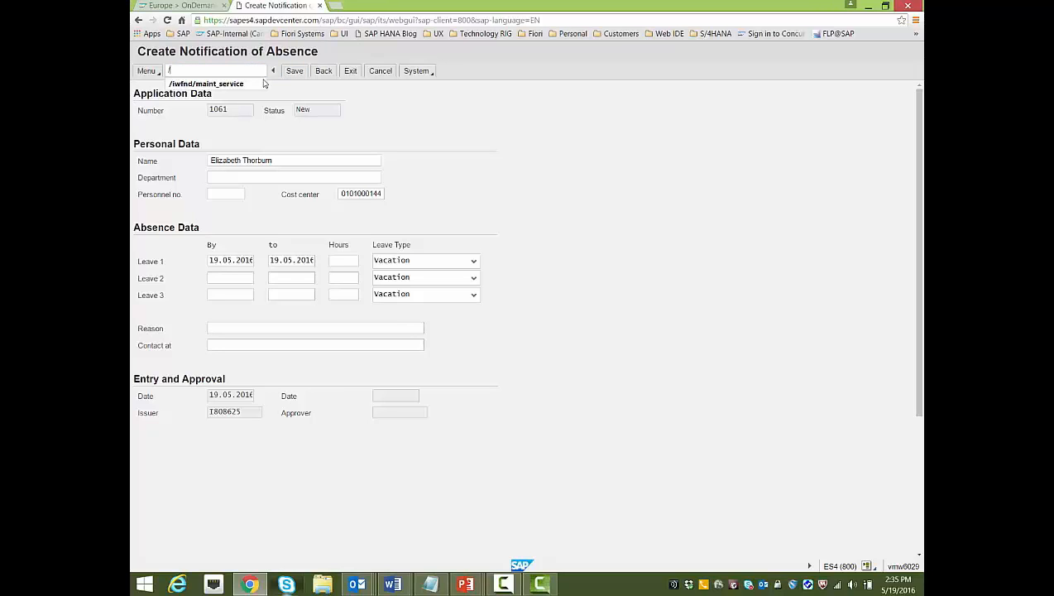
text(sbwp)
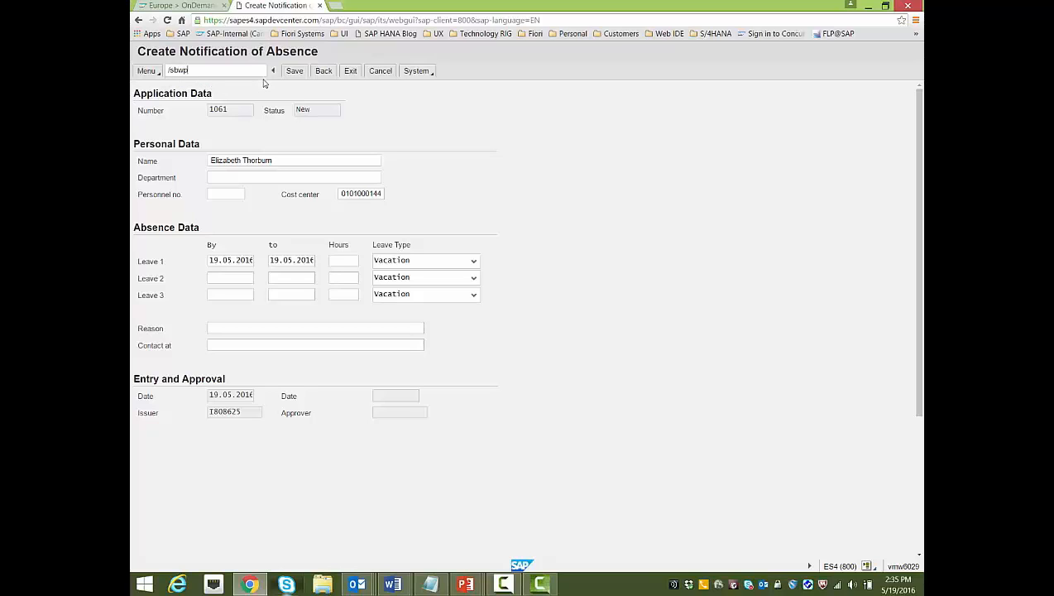
key(BackSpace)
key(BackSpace)
key(BackSpace)
key(BackSpace)
text(nsbwp)
key(Return)
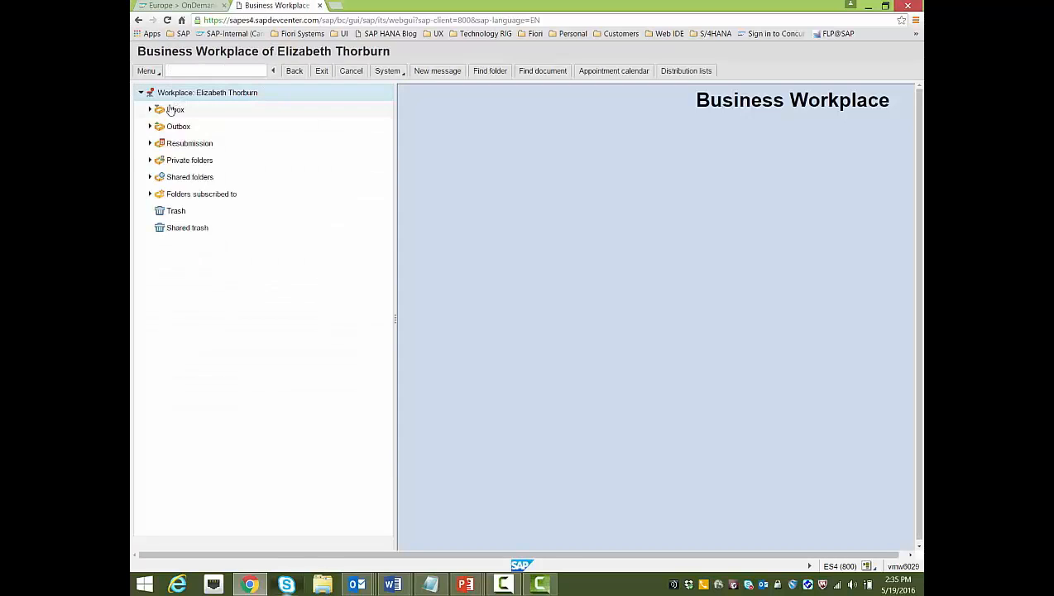
click(170, 110)
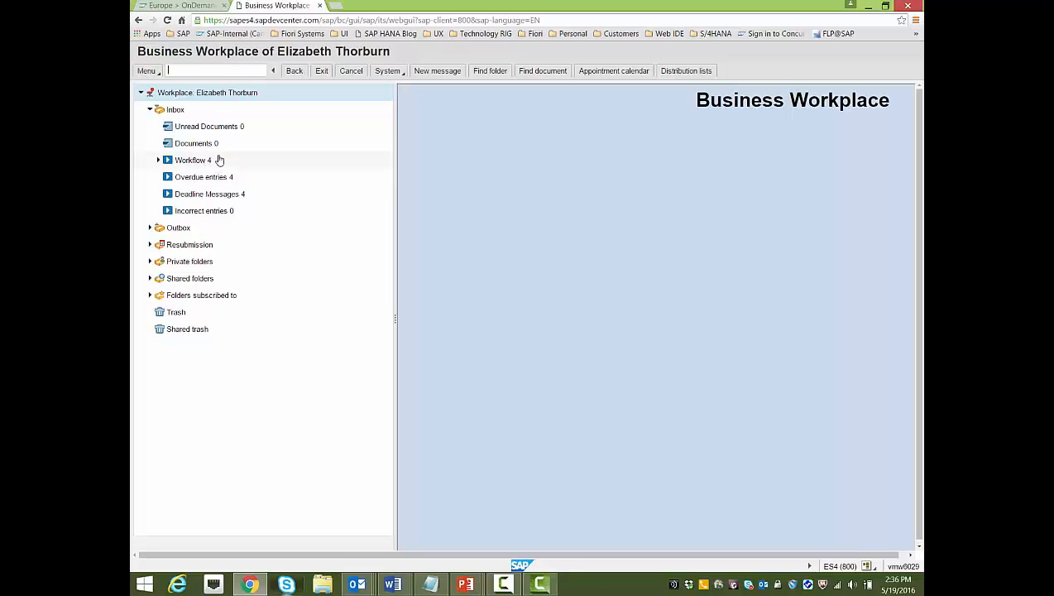
click(203, 6)
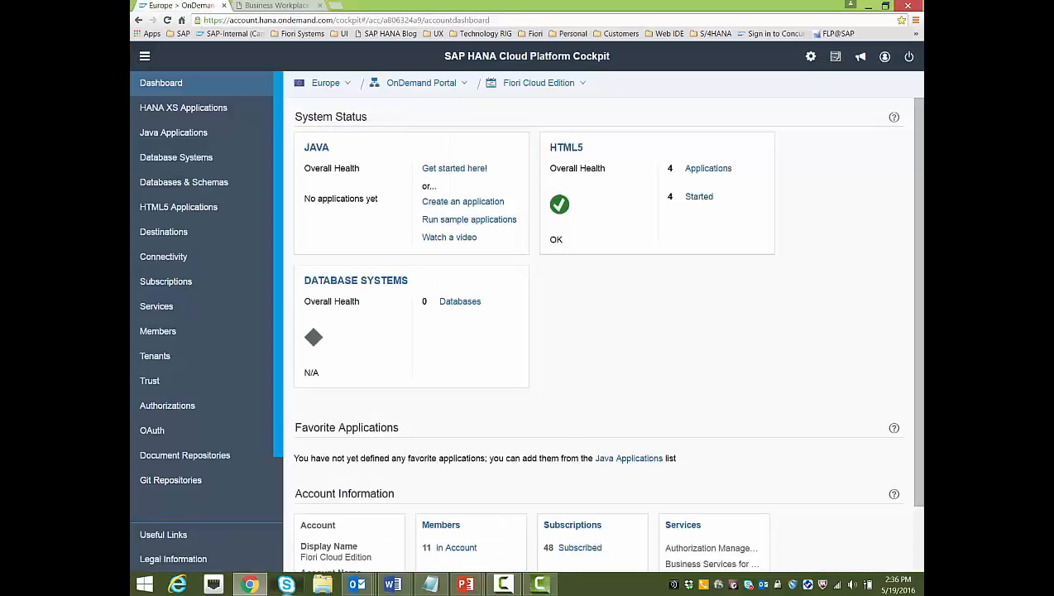
Filter the account's Services list to Integration and open the OData provisioning service
key(alt+Tab)
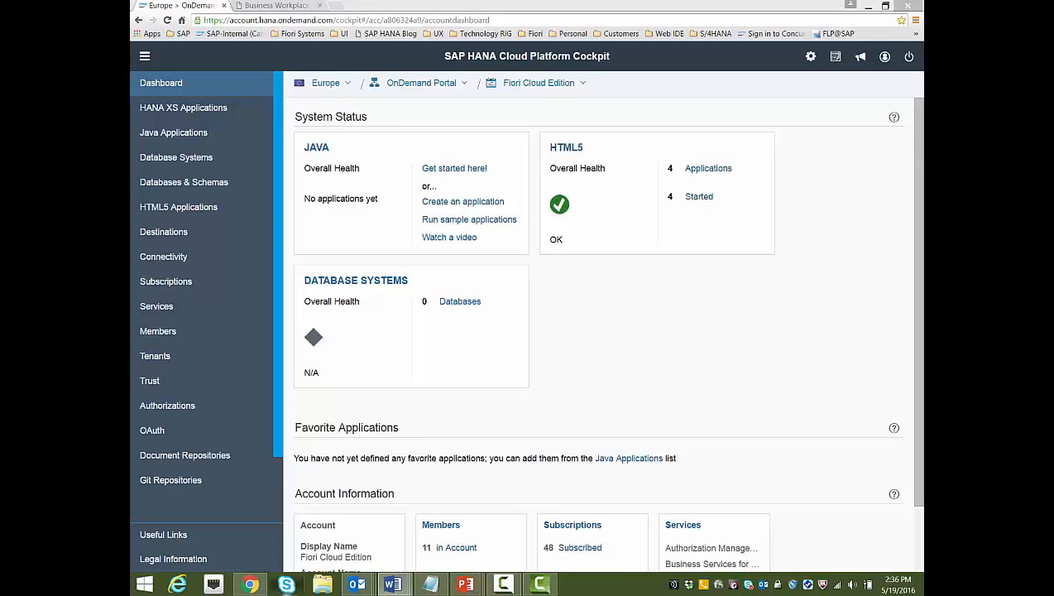
click(166, 316)
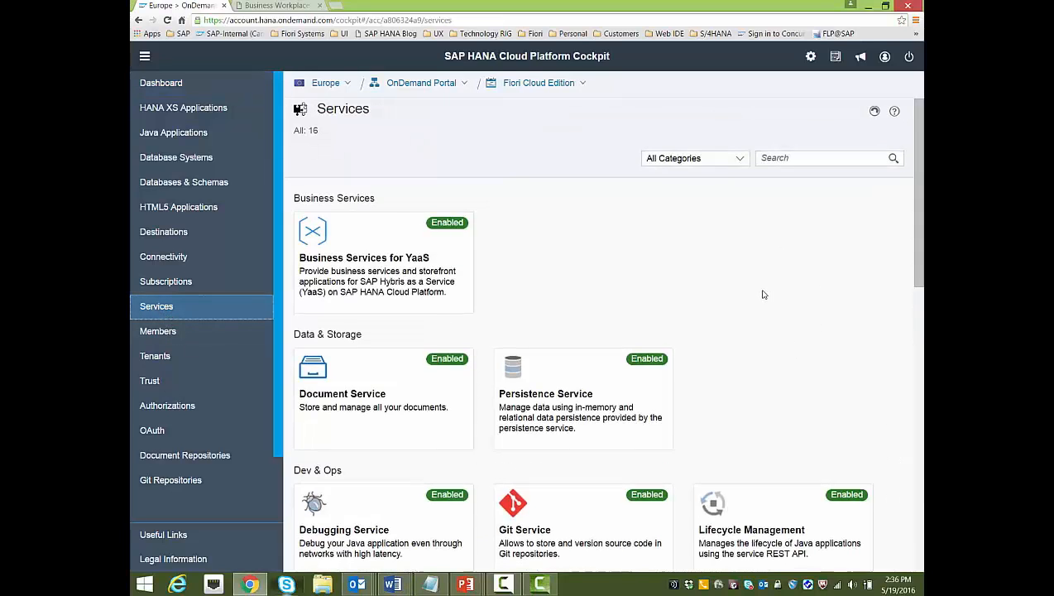
scroll(761, 295, down, 3)
scroll(764, 296, down, 2)
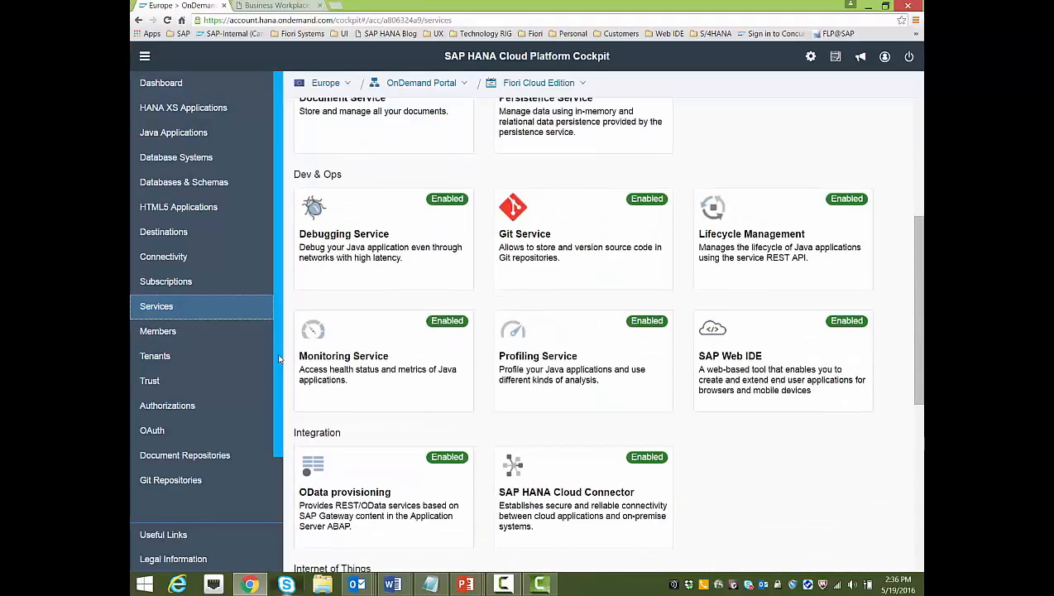
scroll(558, 428, down, 1)
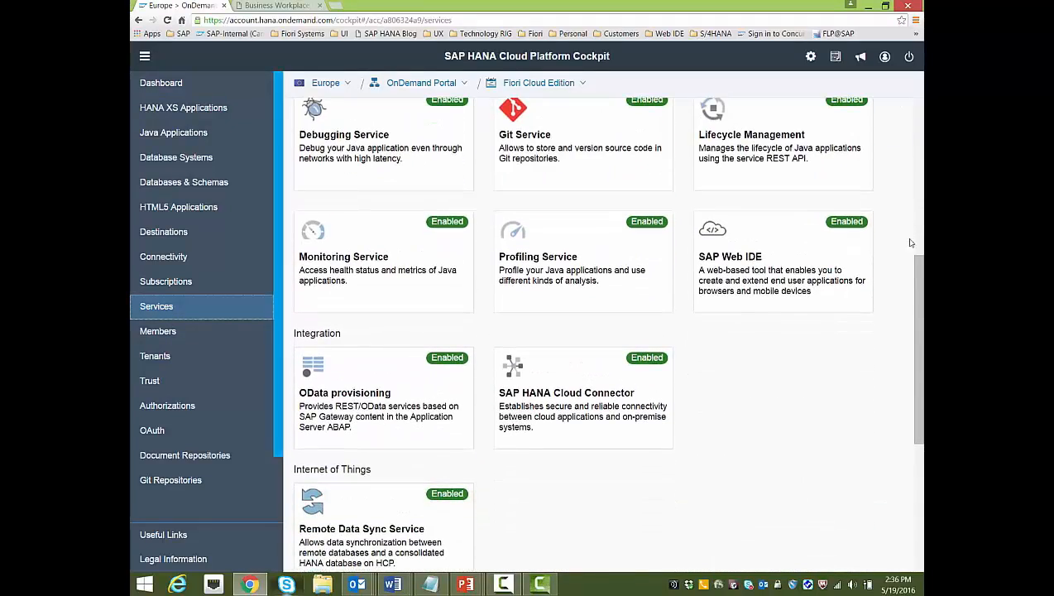
scroll(848, 211, up, 5)
click(742, 160)
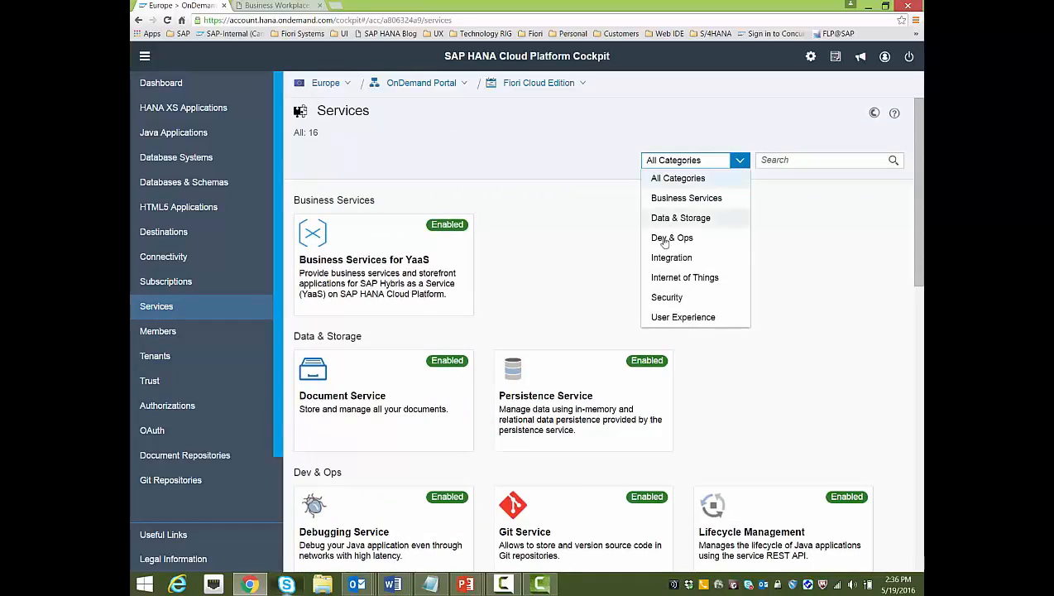
click(697, 255)
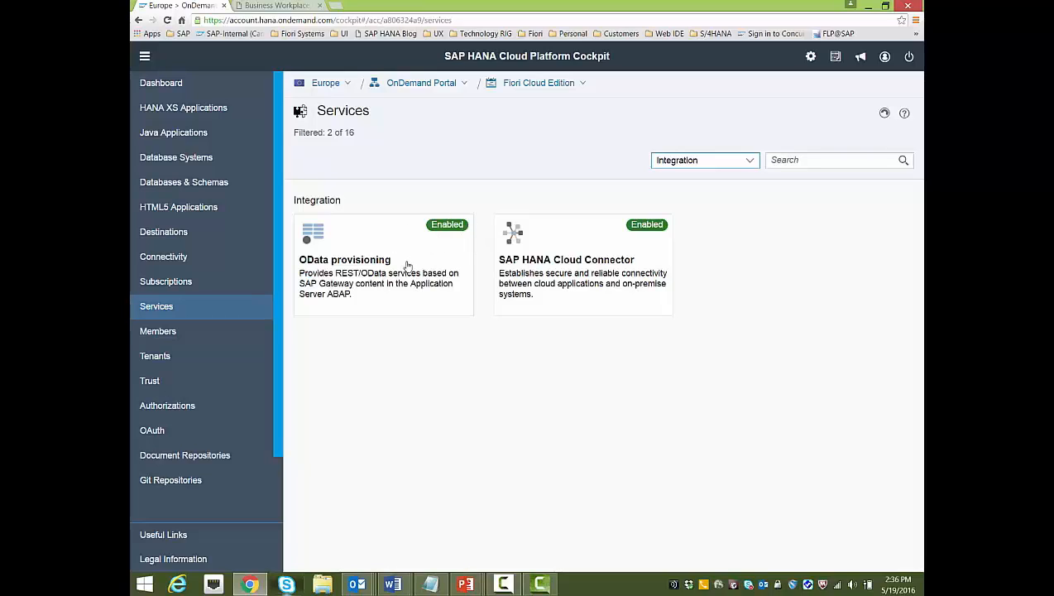
click(370, 271)
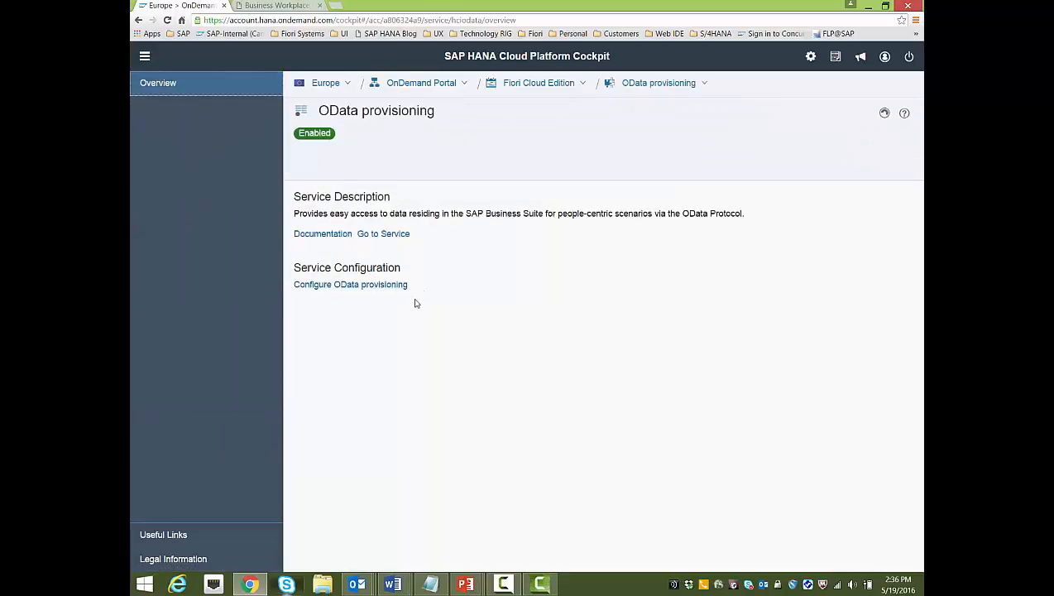
Open the OData provisioning configuration, dismissing the access-denied tab, and view its GW_Admin and GW_User roles
click(380, 234)
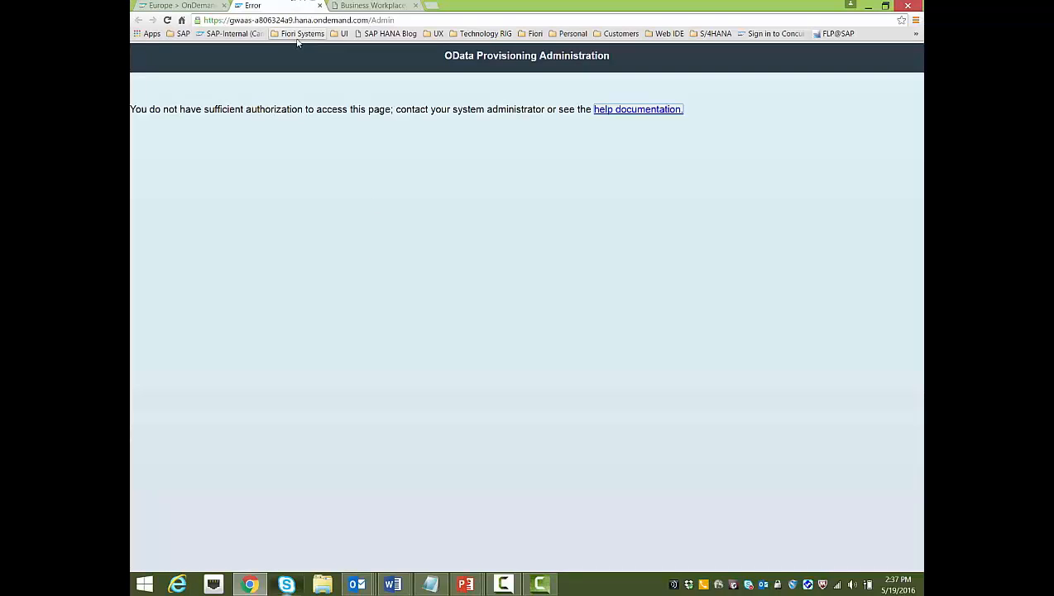
click(320, 6)
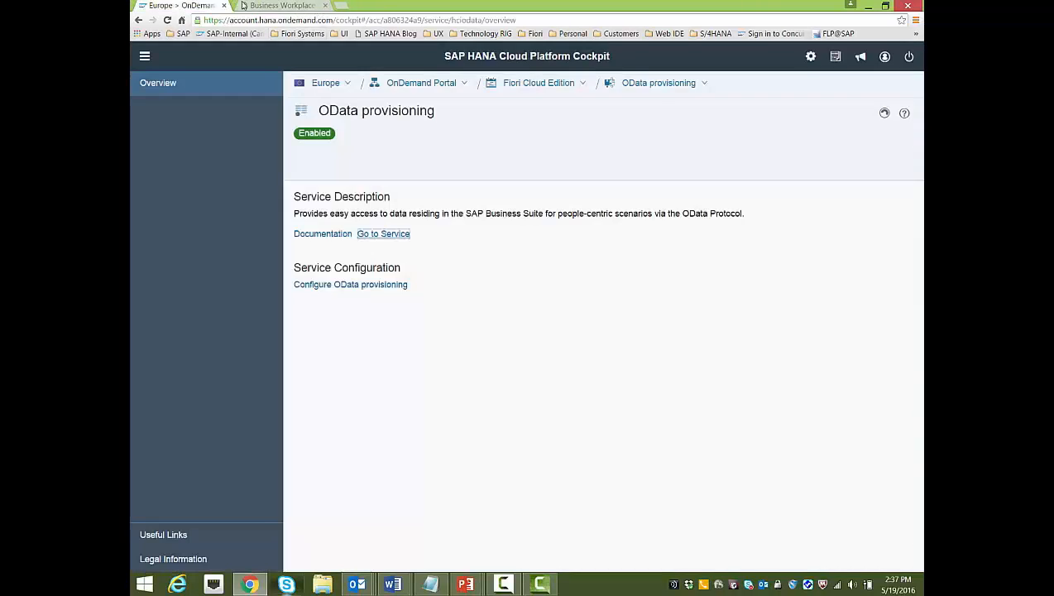
click(322, 285)
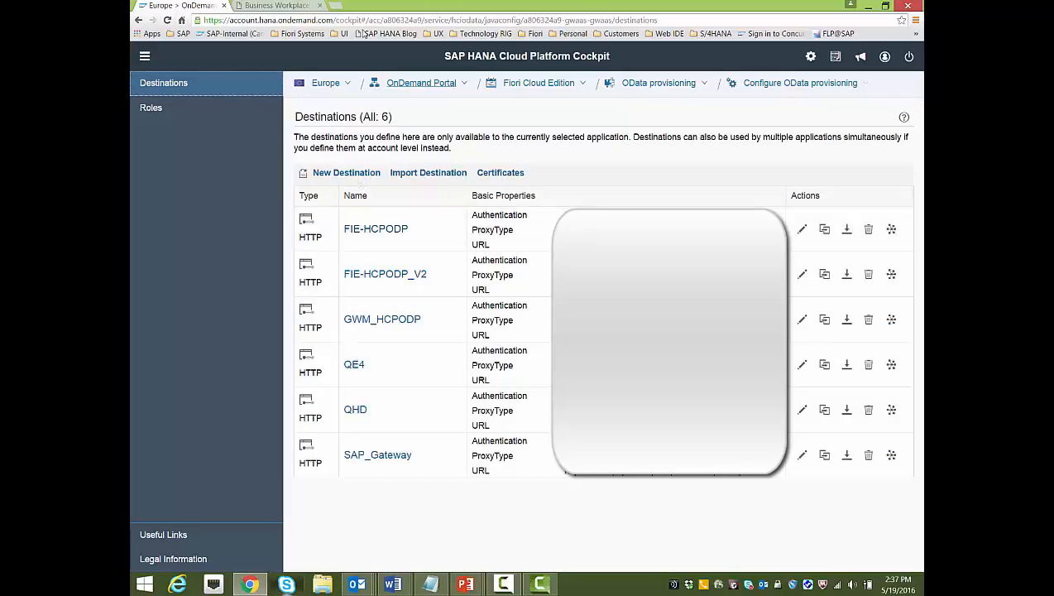
click(170, 112)
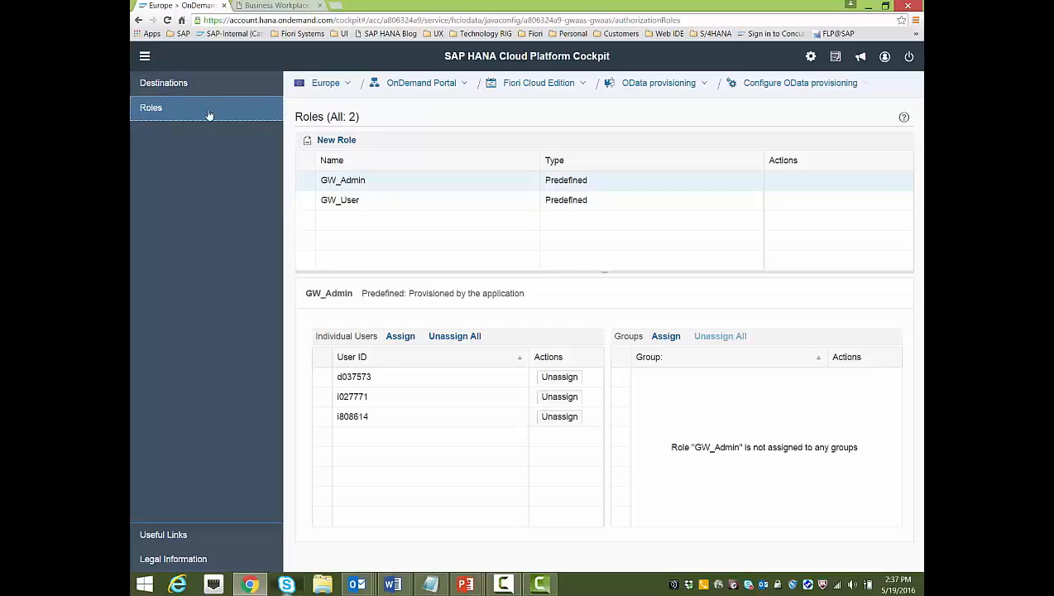
Assign the new user ID to the GW_Admin role
click(305, 183)
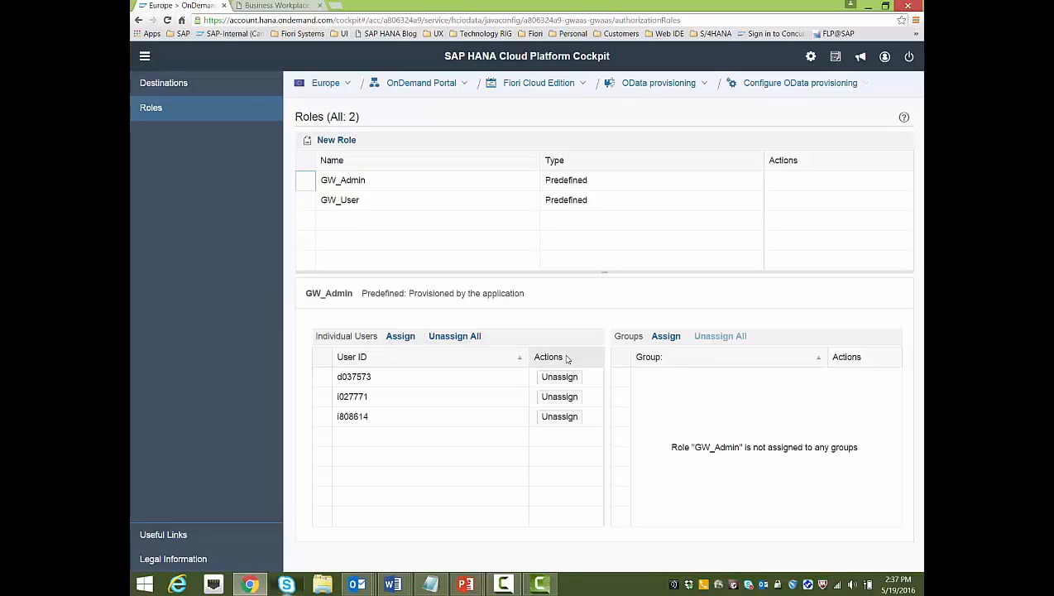
click(405, 342)
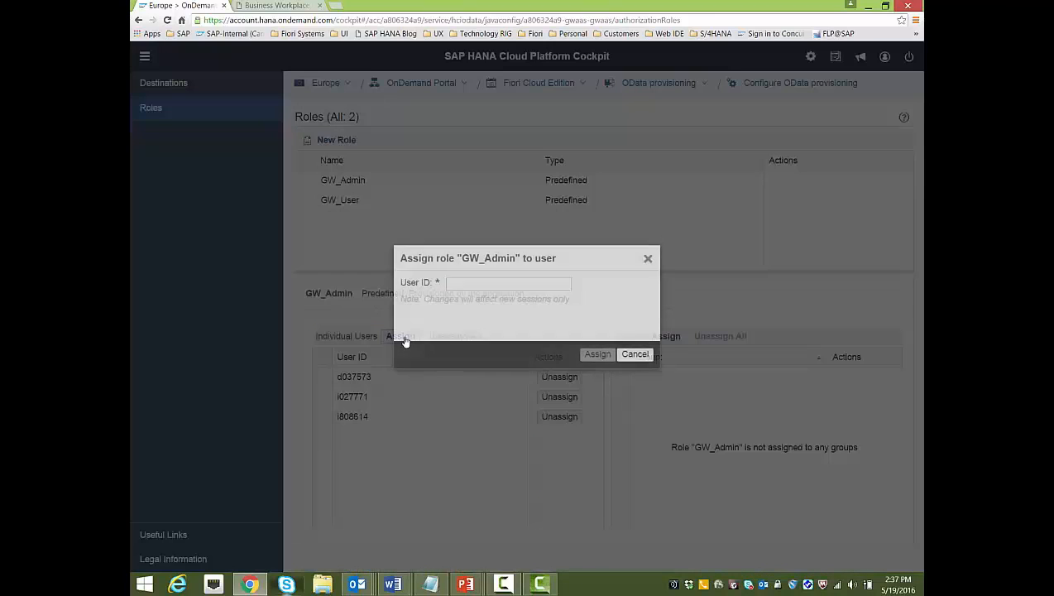
text(i808625)
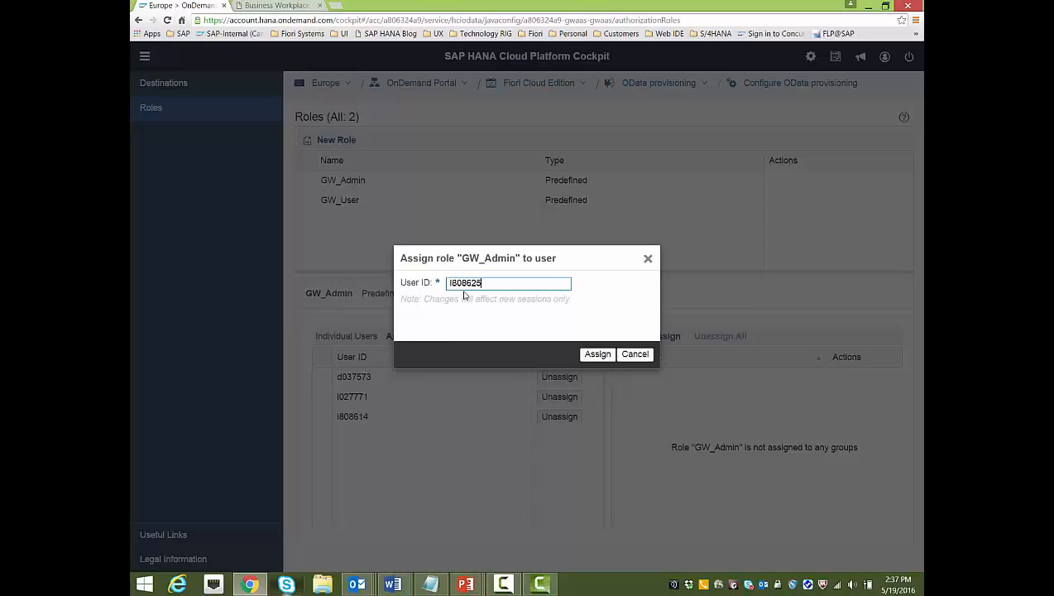
click(597, 354)
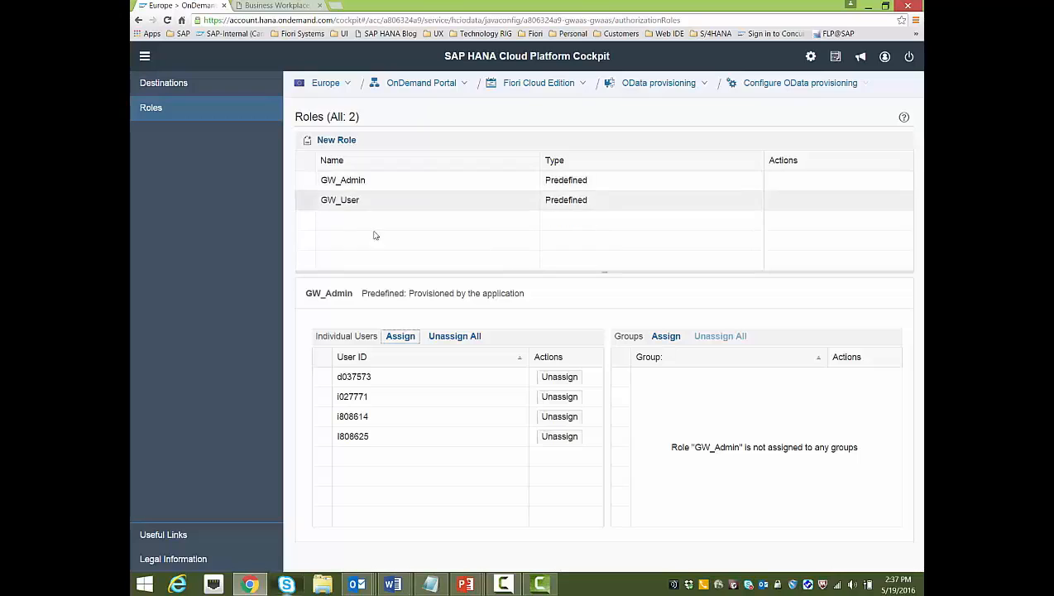
Assign the same user ID to the GW_User role
click(304, 203)
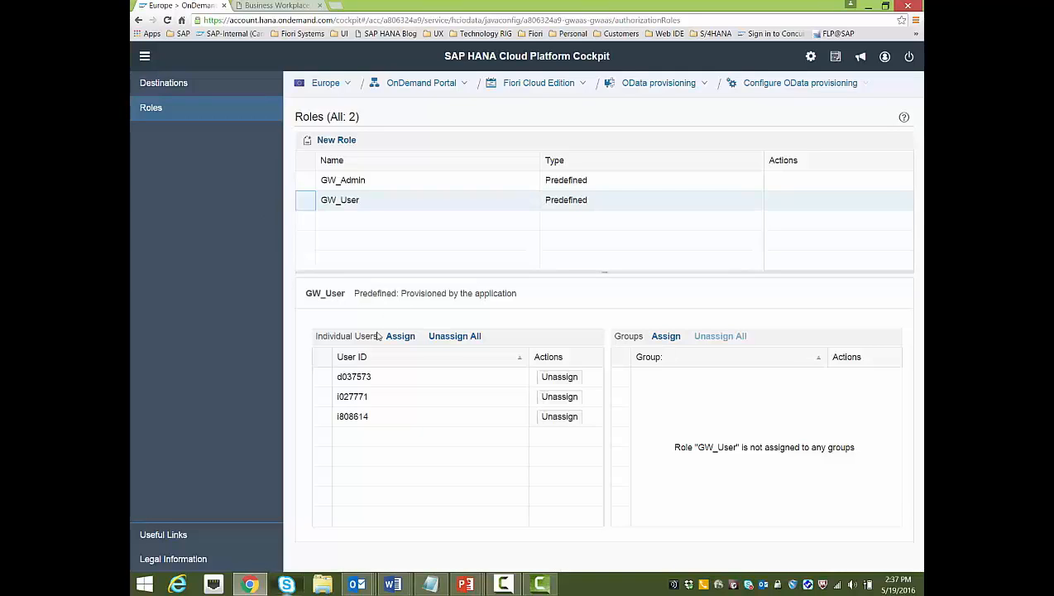
click(404, 337)
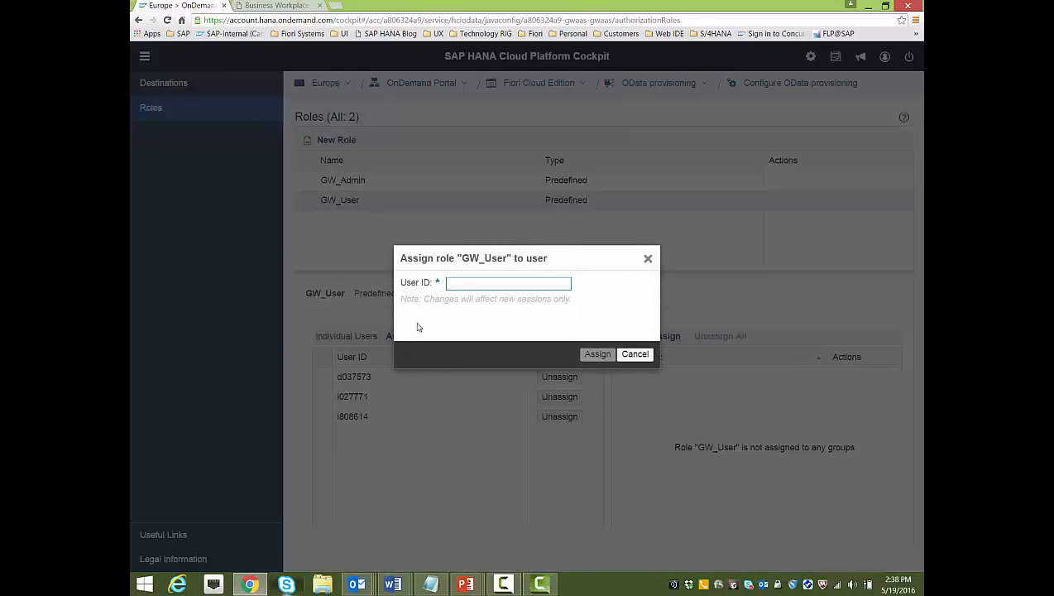
text(I808625)
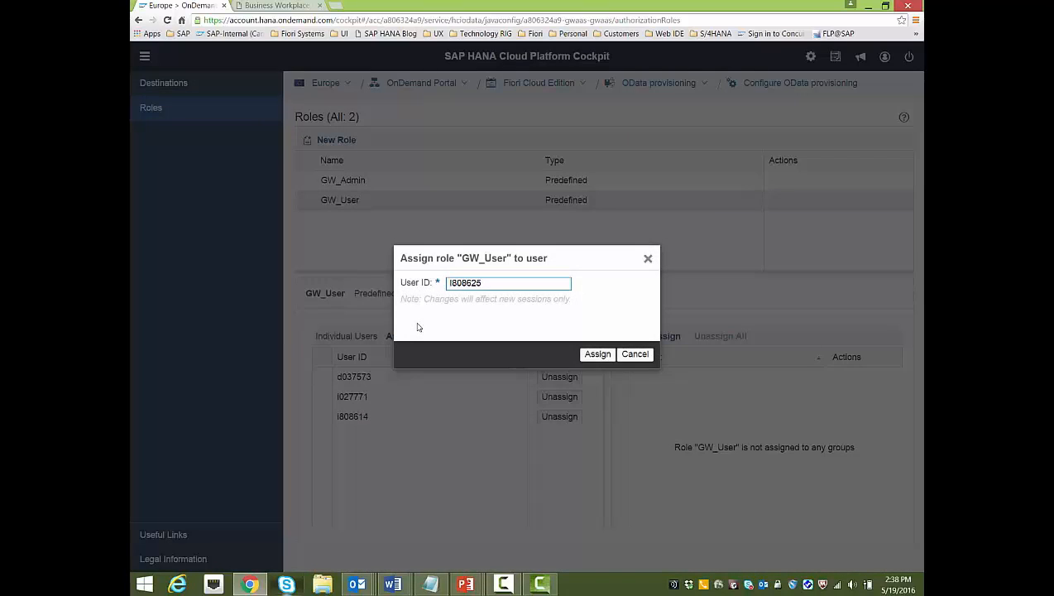
click(599, 355)
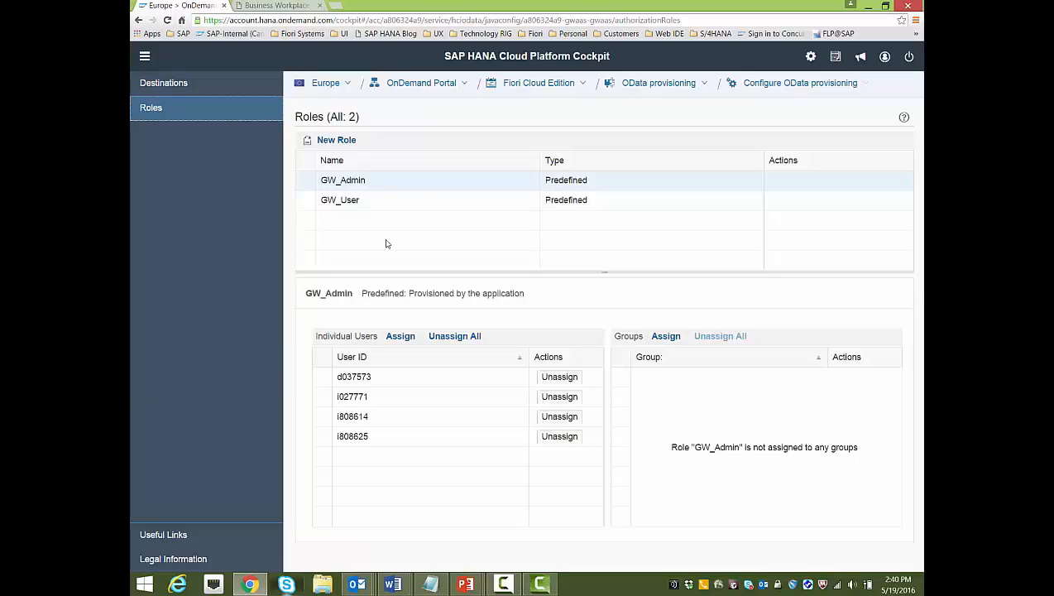
Start a new destination named ES4 in the application's Destinations
click(175, 84)
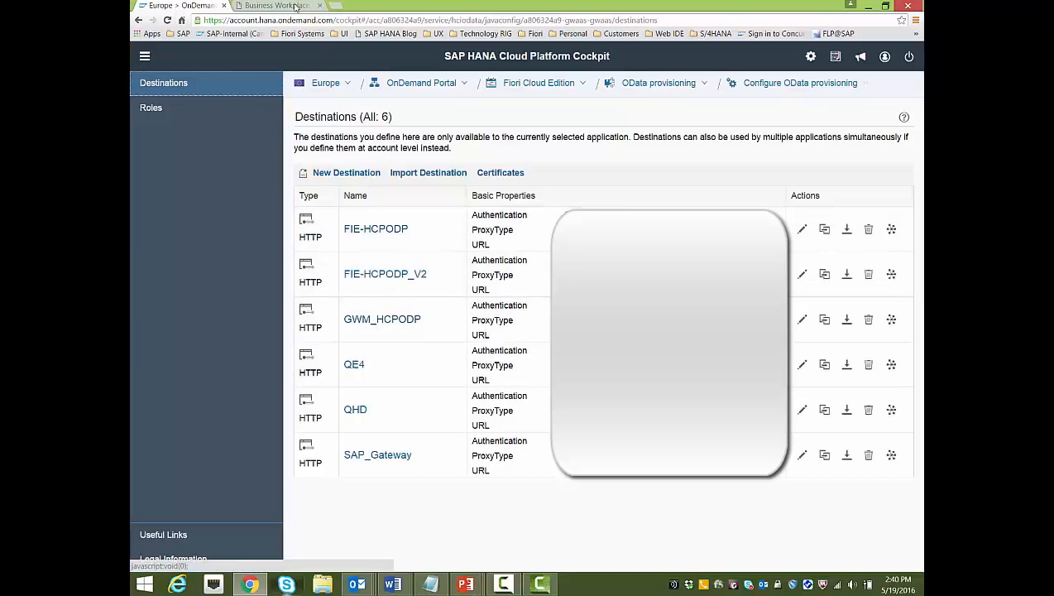
click(363, 175)
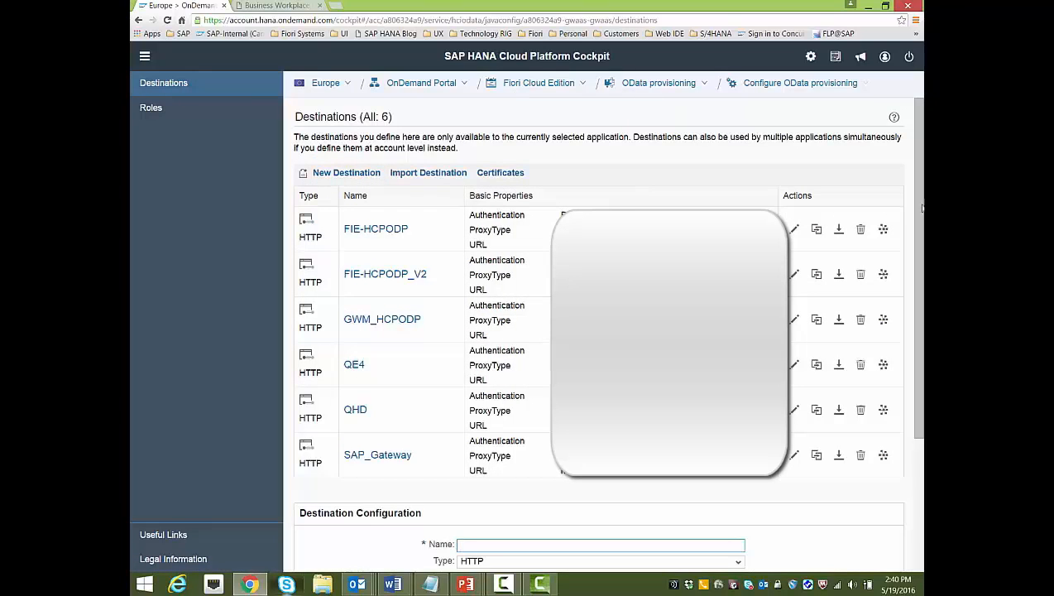
scroll(910, 413, down, 2)
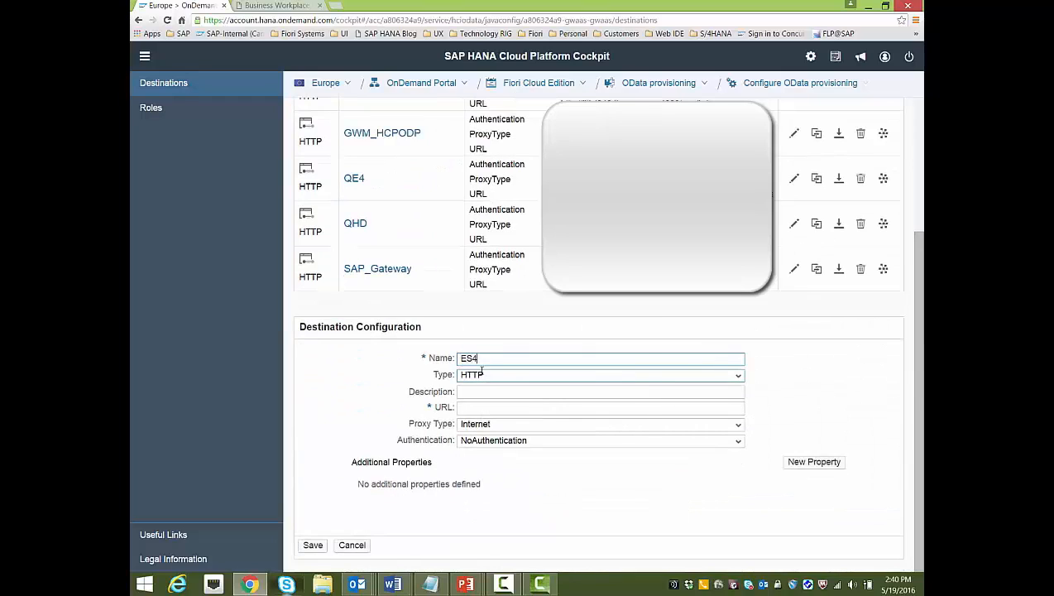
click(495, 391)
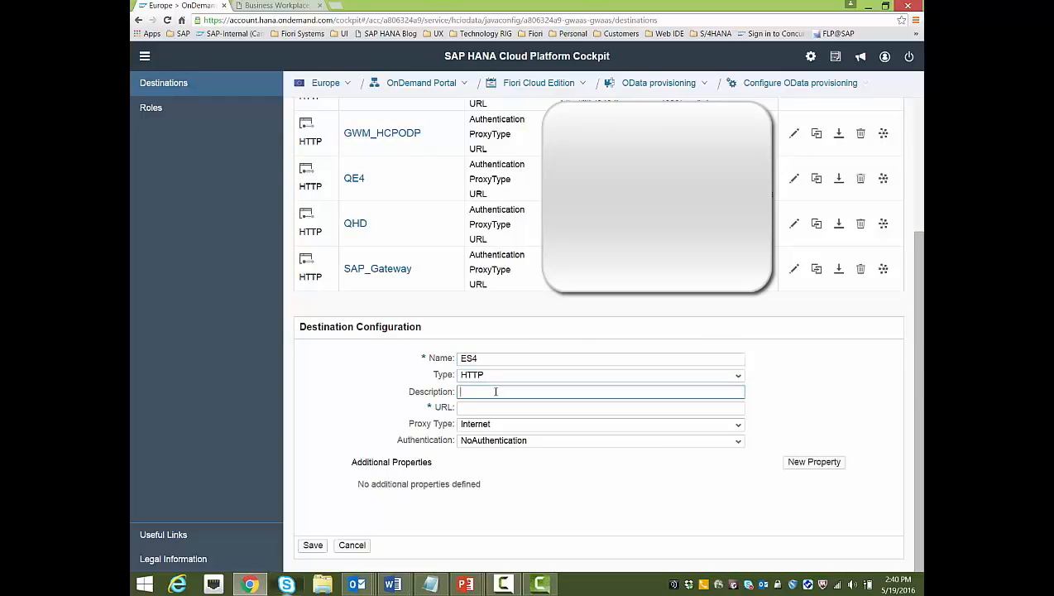
click(487, 405)
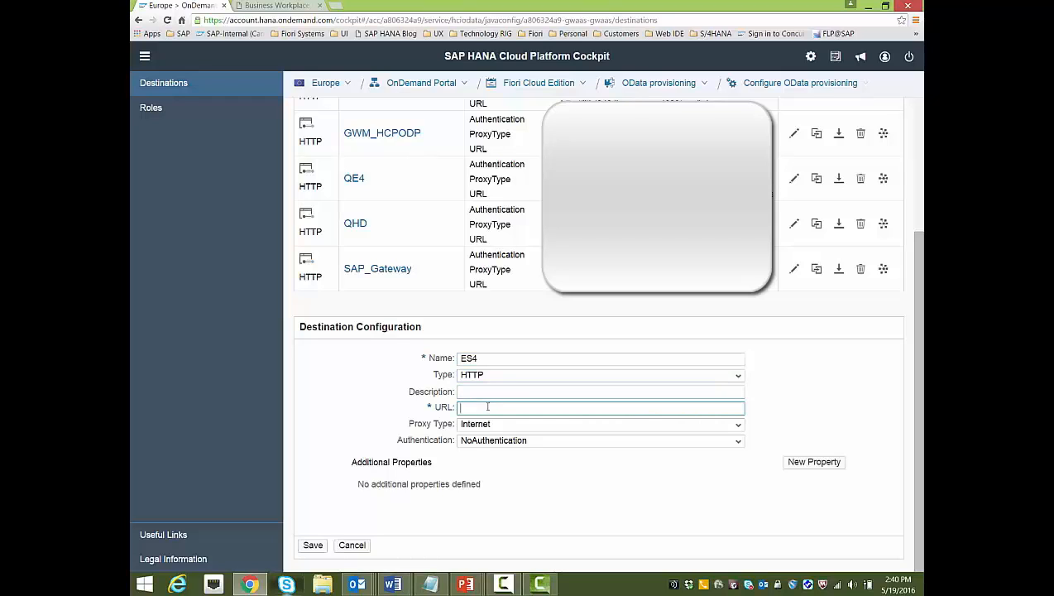
click(300, 6)
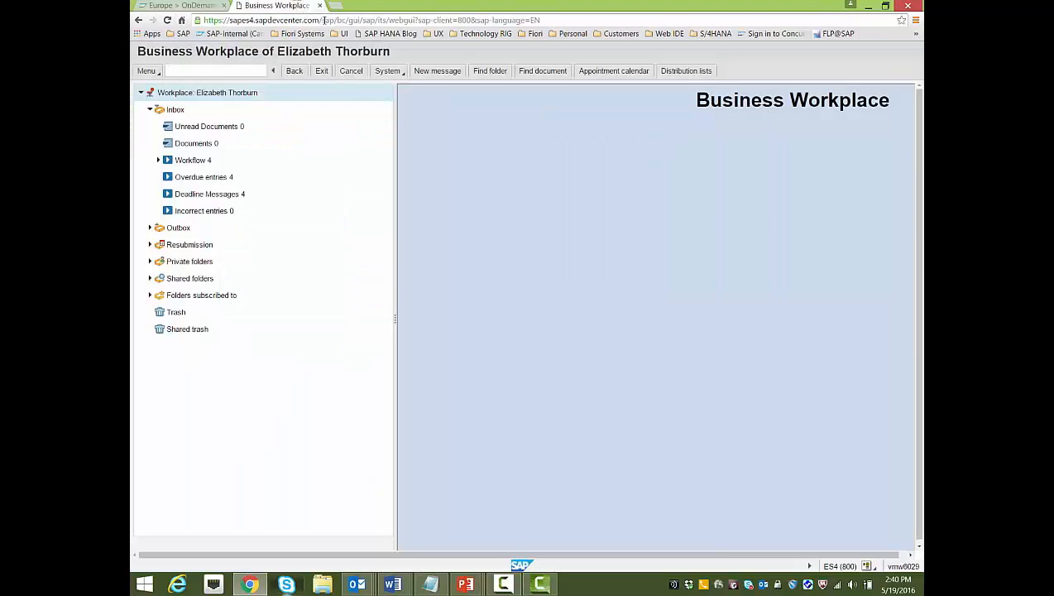
drag(330, 18, 209, 17)
right_click(223, 19)
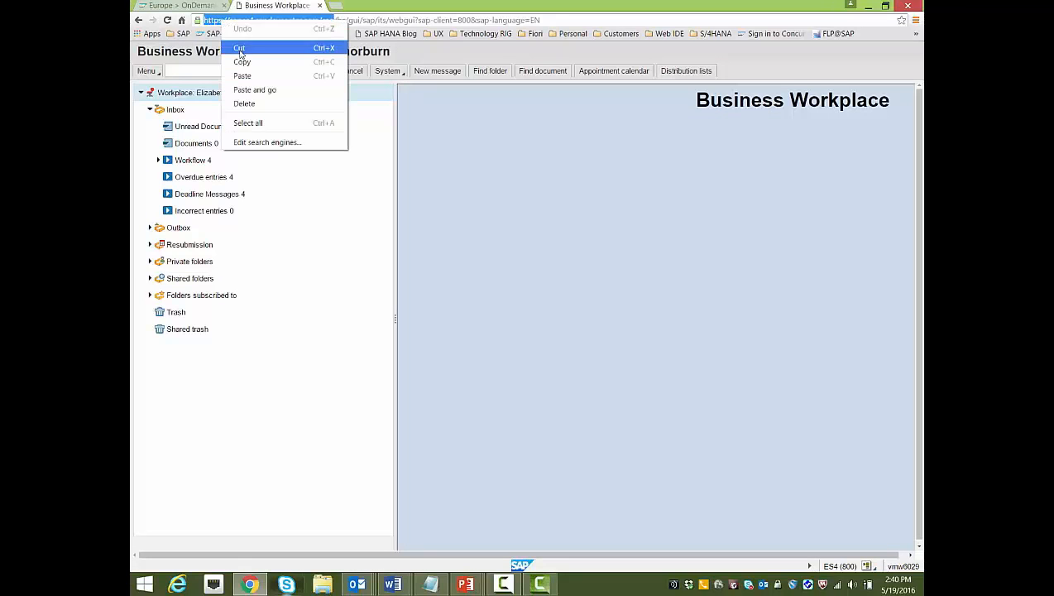
click(240, 47)
click(205, 6)
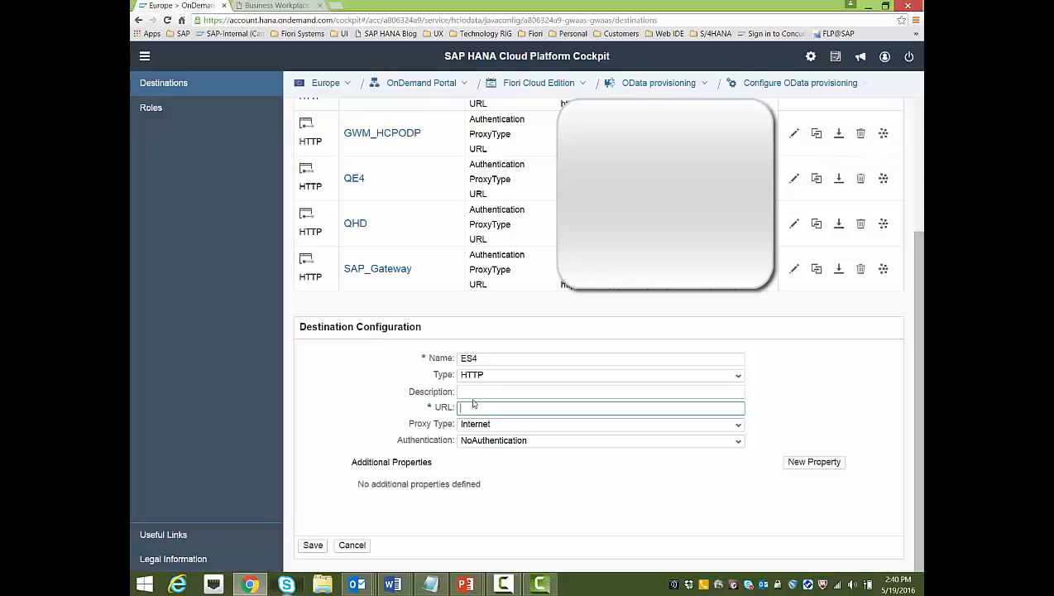
key(ctrl+v)
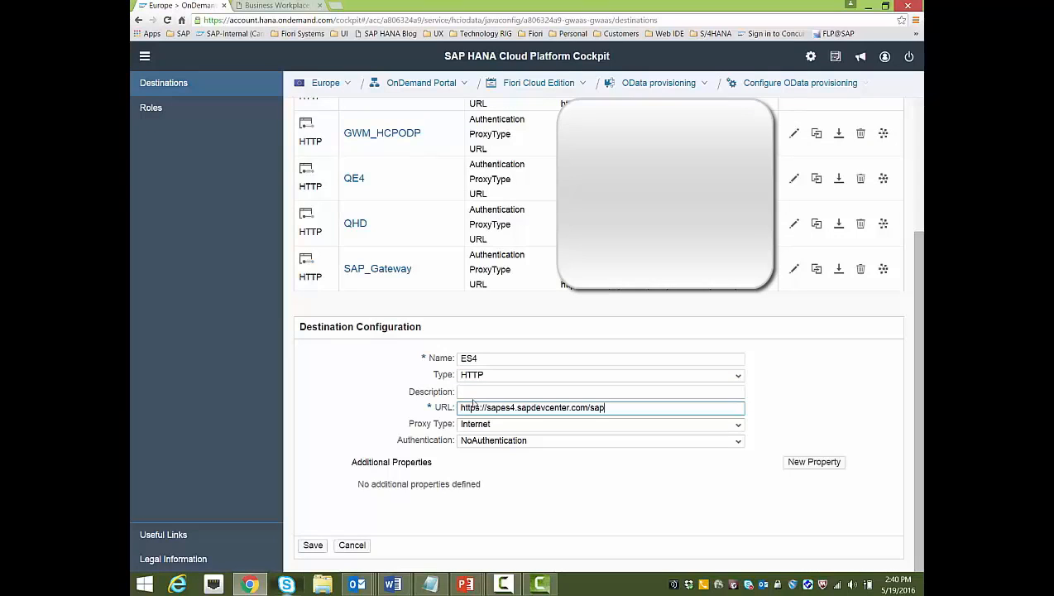
text(/iwbep)
Choose BasicAuthentication, enter the user name and password, and save the ES4 destination
click(738, 441)
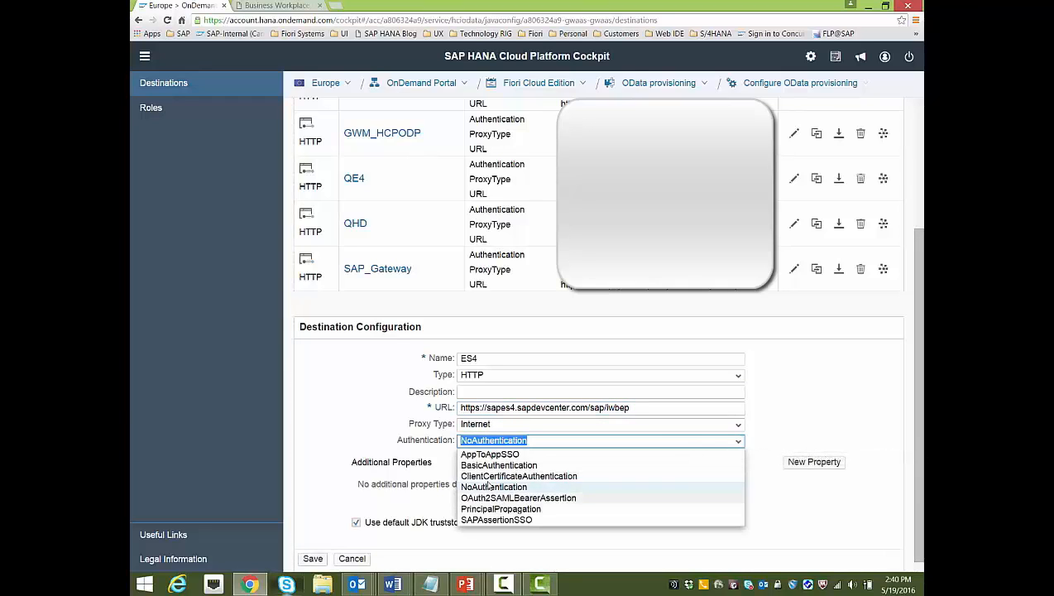
click(485, 466)
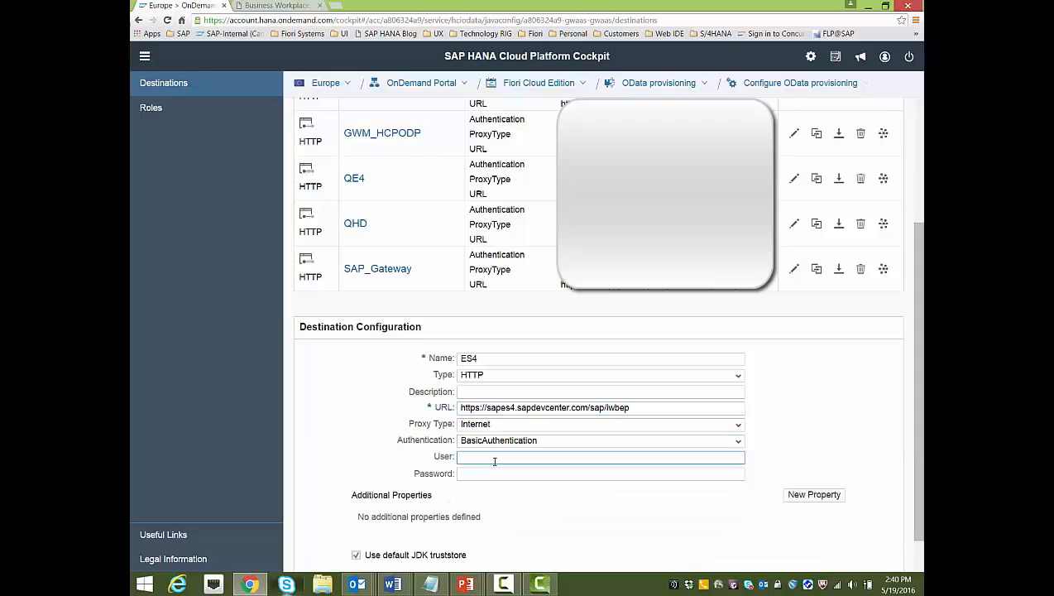
click(495, 461)
text(i808625)
key(Tab)
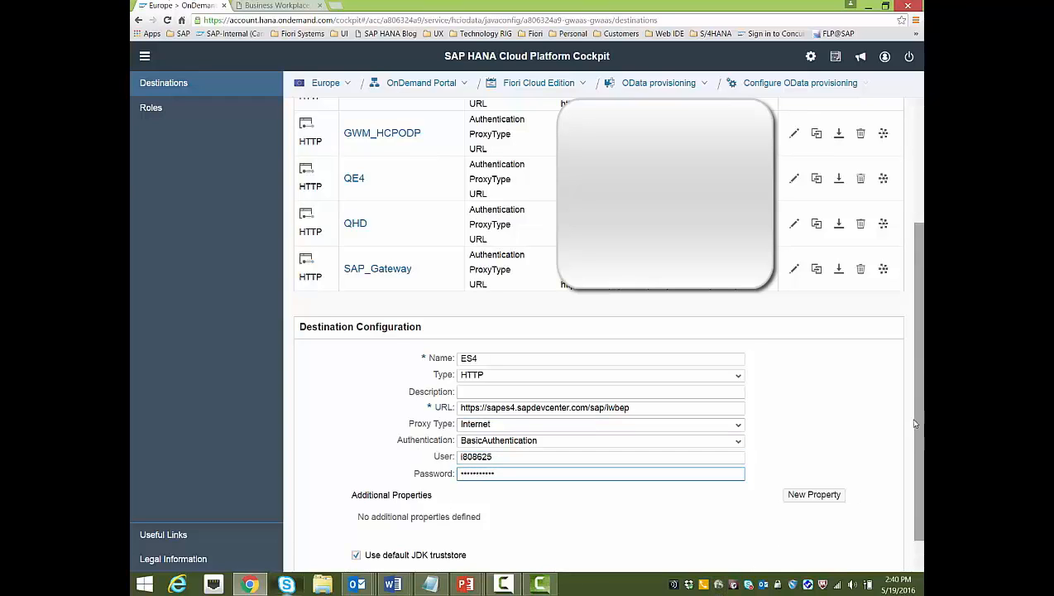
scroll(389, 505, down, 1)
click(309, 546)
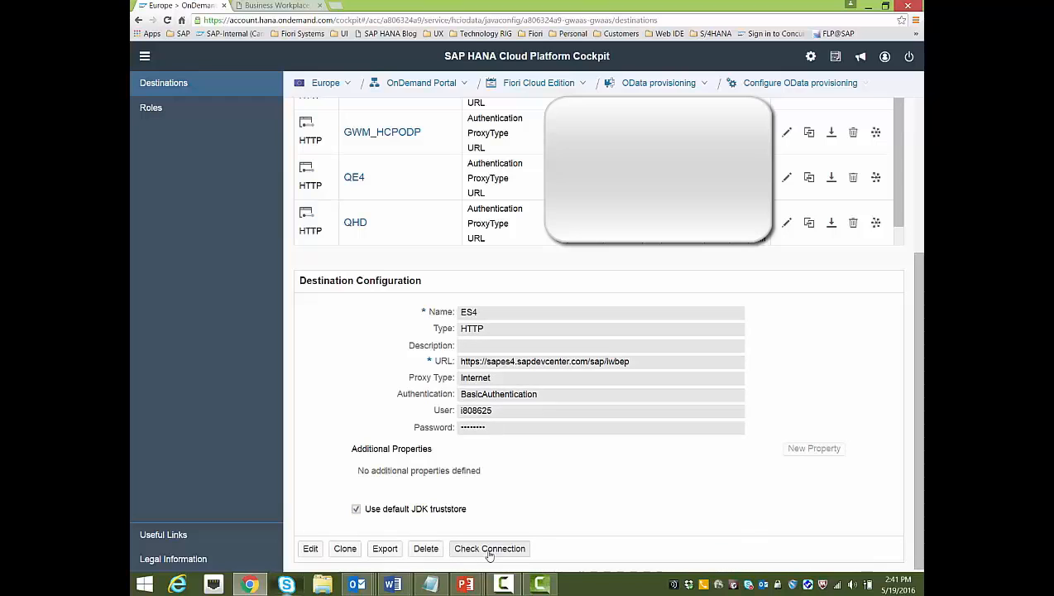
Run Check Connection on the ES4 destination and dismiss the success message
click(489, 549)
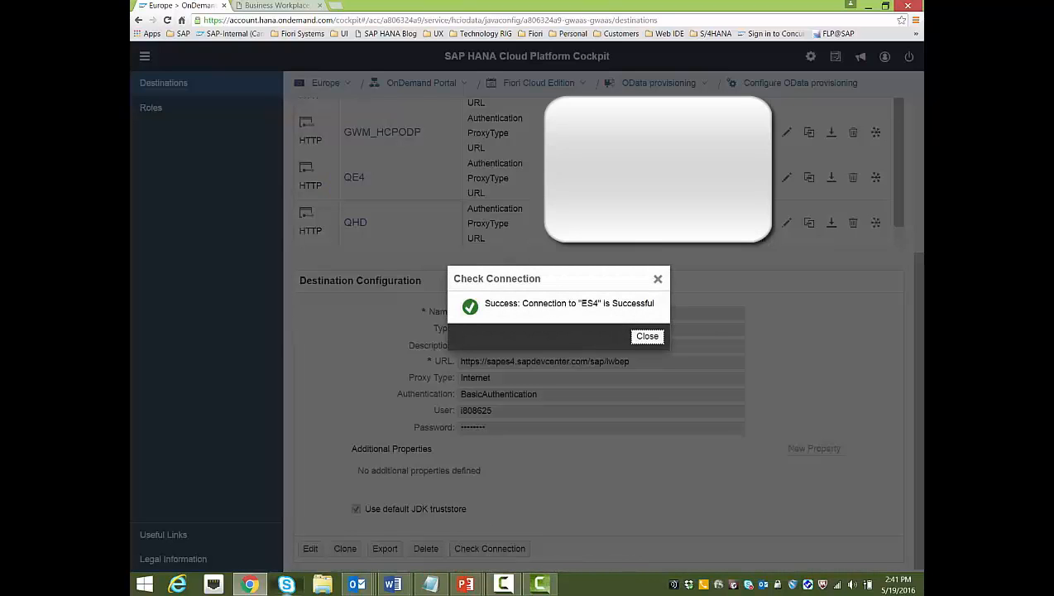
click(647, 337)
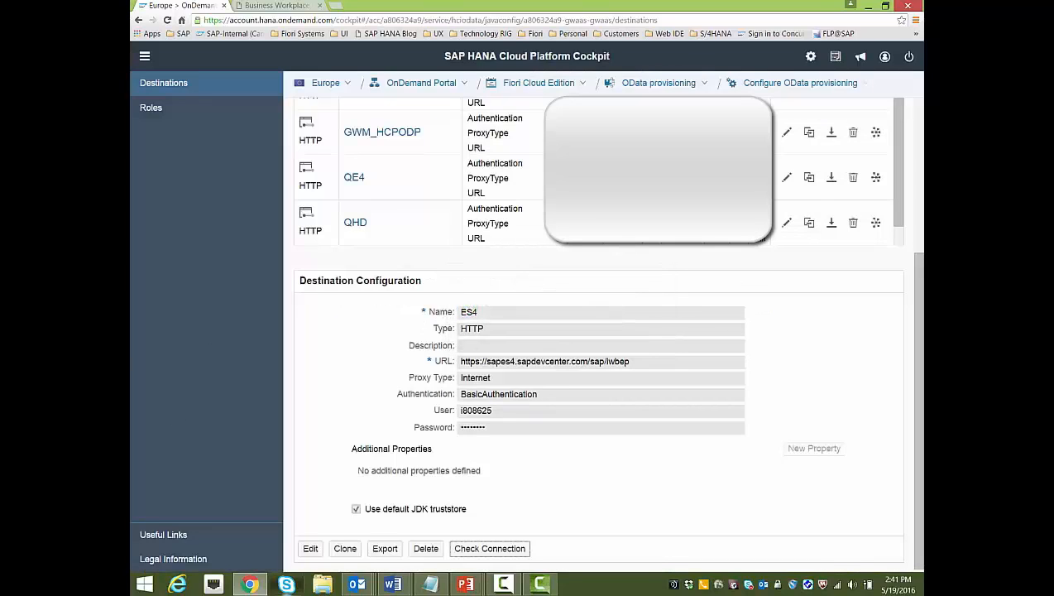
key(alt+Tab)
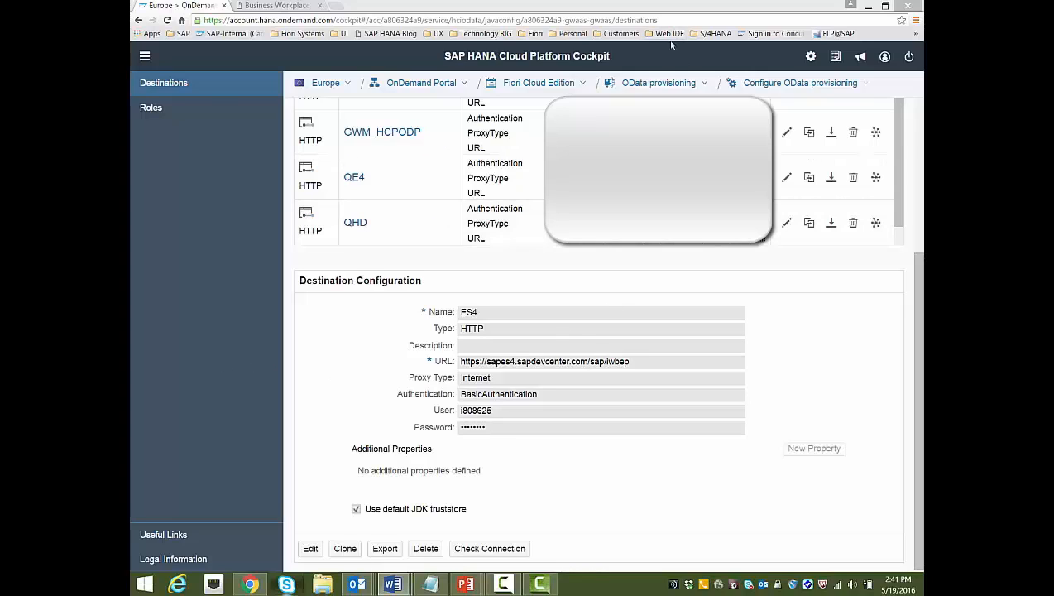
Go back to the OData provisioning overview and open OData Provisioning Administration's Registered Services
click(668, 85)
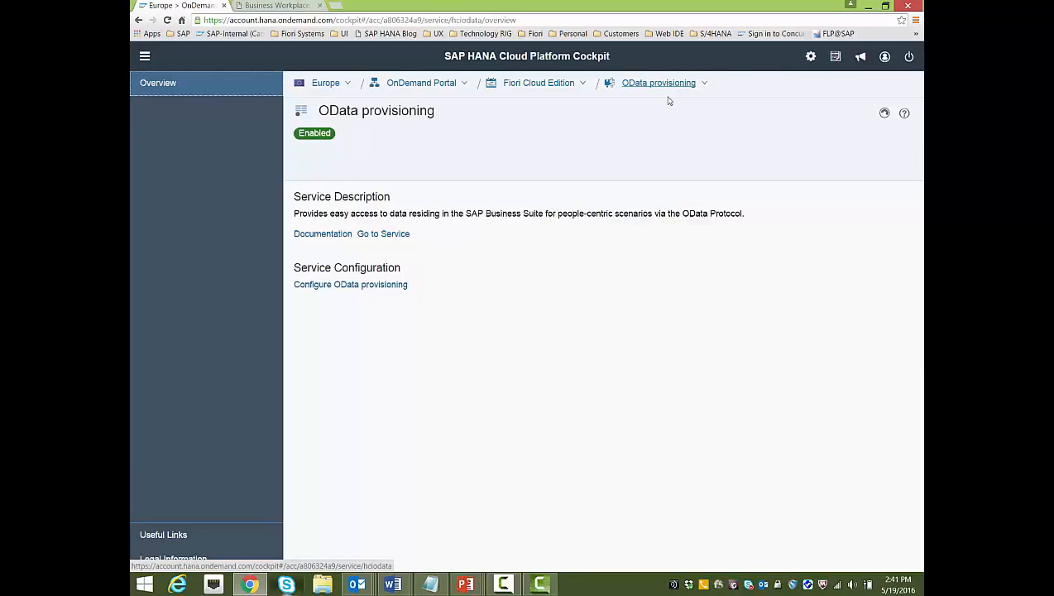
click(376, 235)
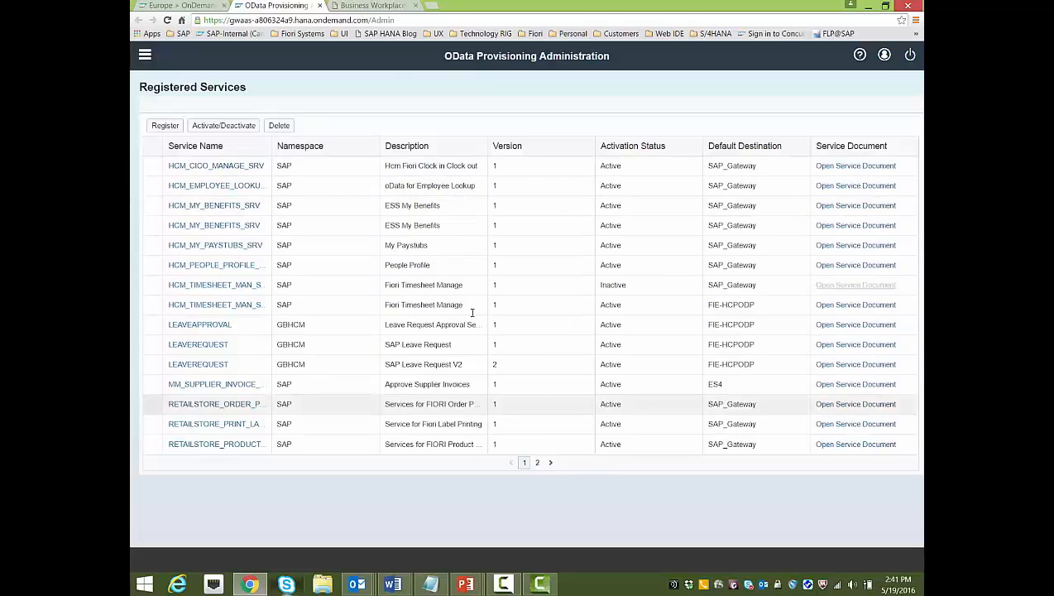
Start registering a service from the ES4 destination and list its services, such as GWSAMPLE_BASIC
click(166, 126)
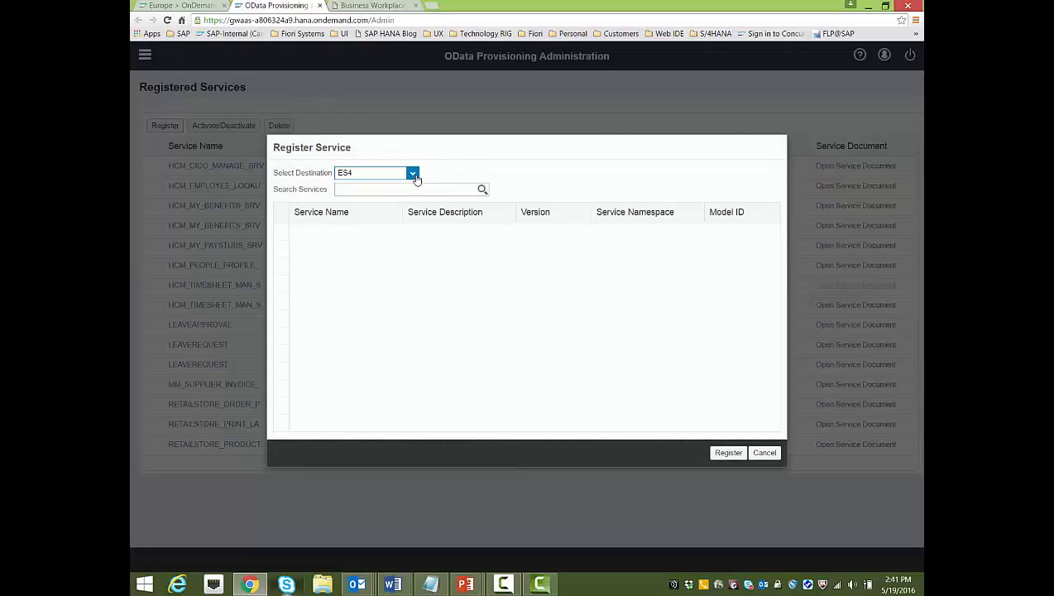
click(408, 171)
click(366, 187)
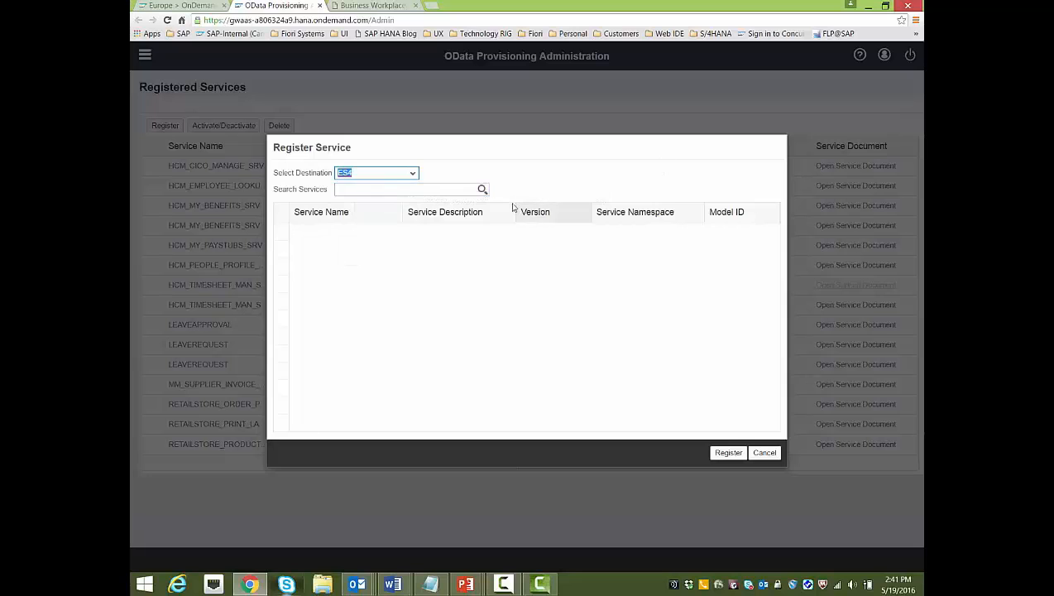
click(483, 190)
click(482, 191)
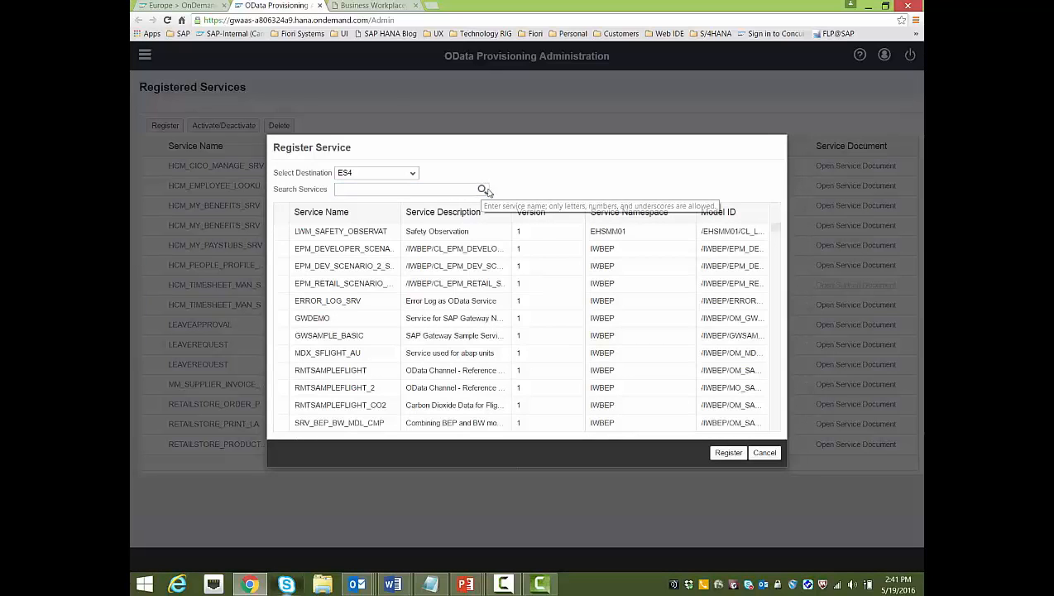
scroll(481, 265, down, 5)
scroll(481, 282, down, 14)
scroll(485, 289, up, 12)
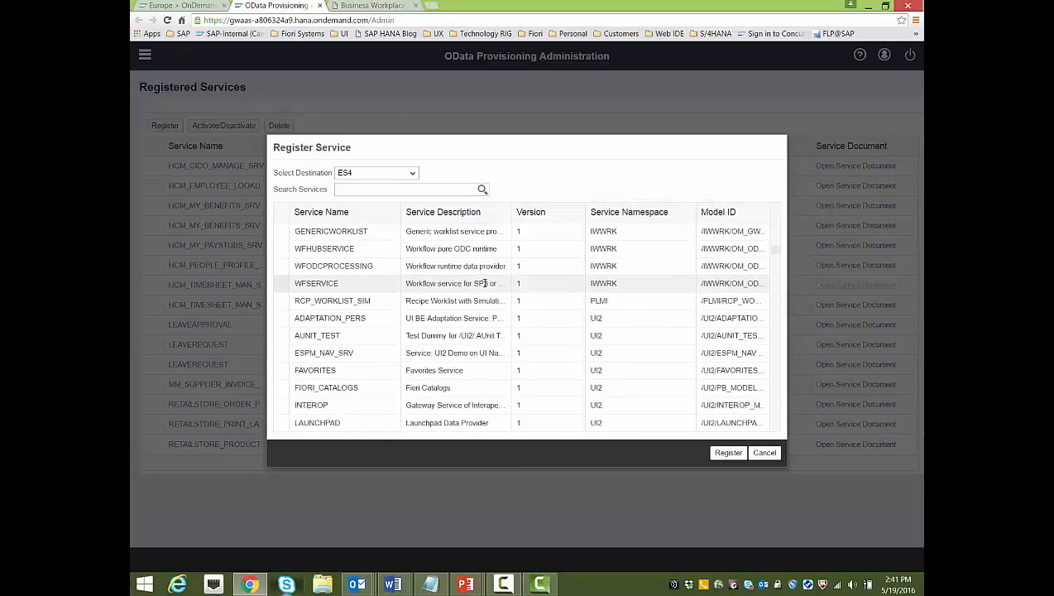
scroll(471, 295, up, 4)
click(411, 191)
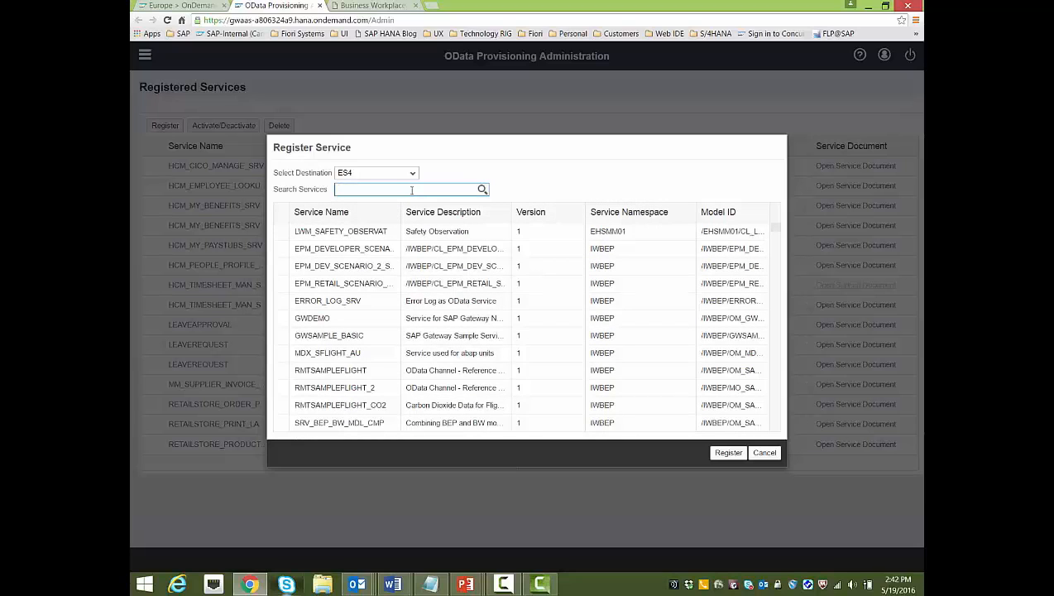
In a new tab, open the SAP Fiori Apps Library and open the My Inbox app among SAP HCP apps
click(434, 7)
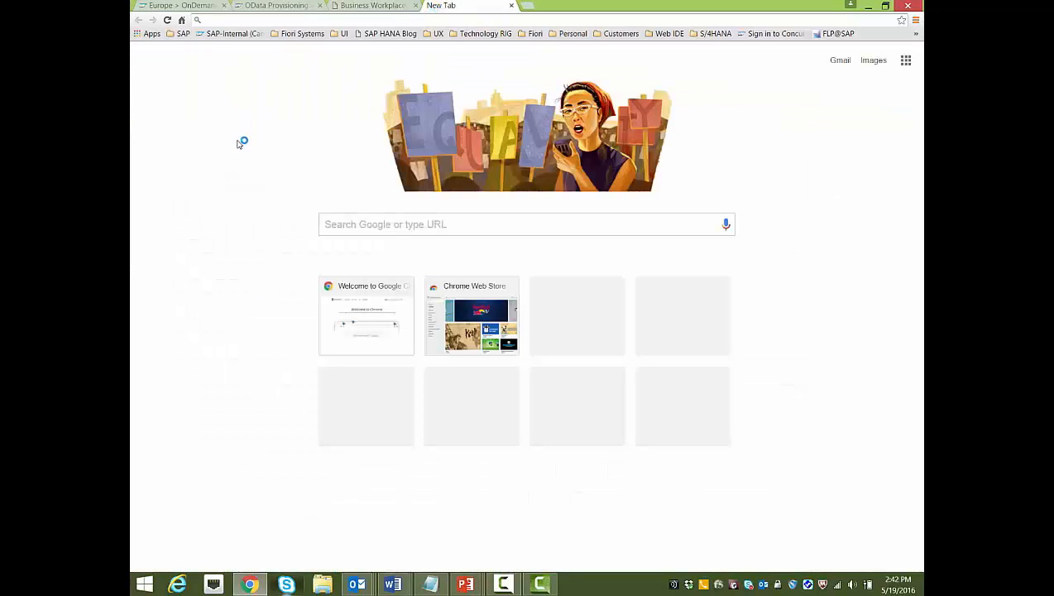
text(firoi apps)
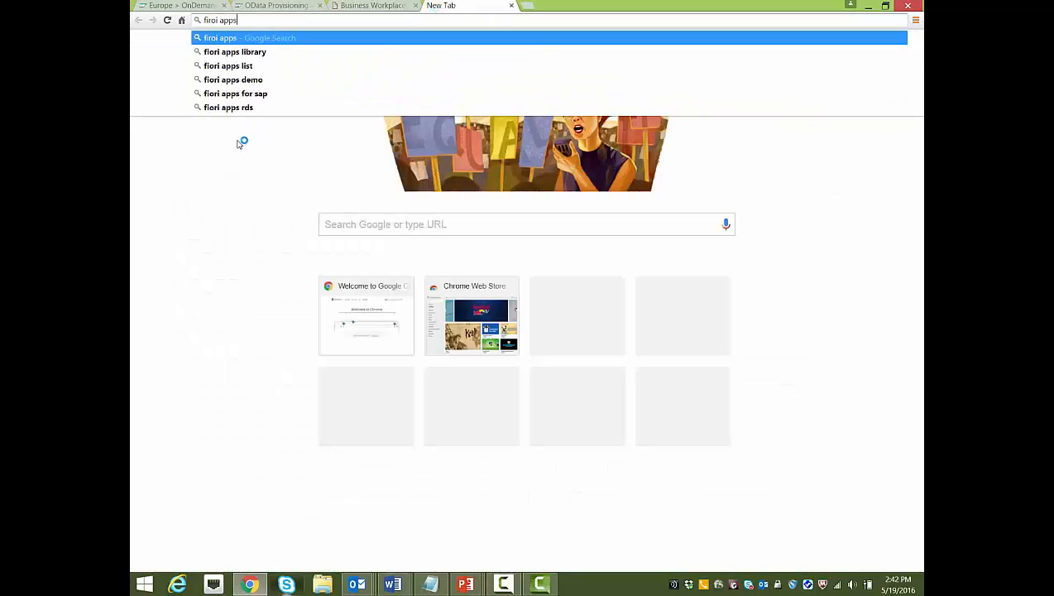
key(Down)
key(Return)
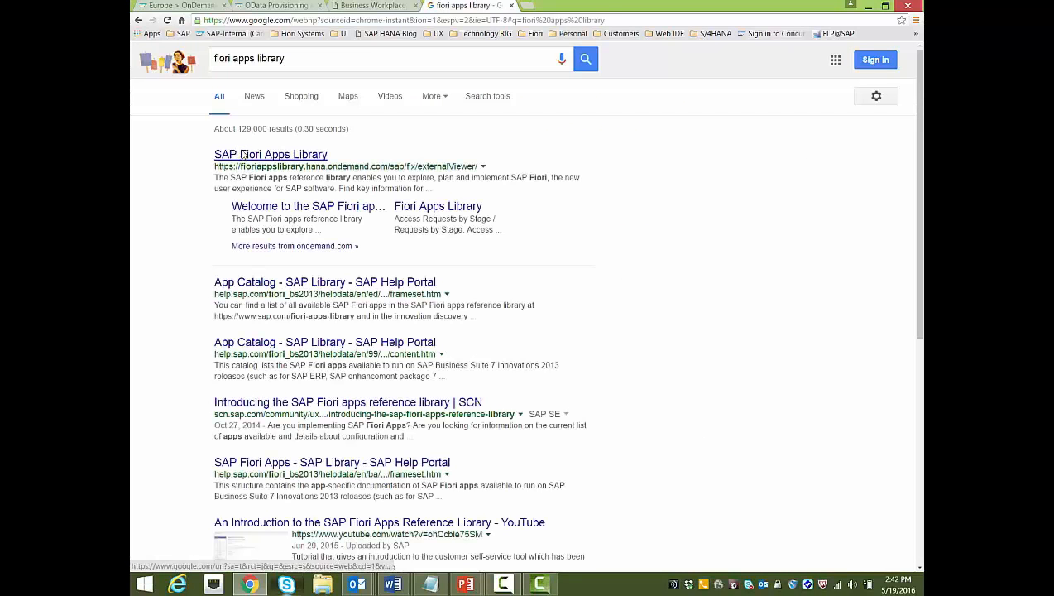
click(241, 152)
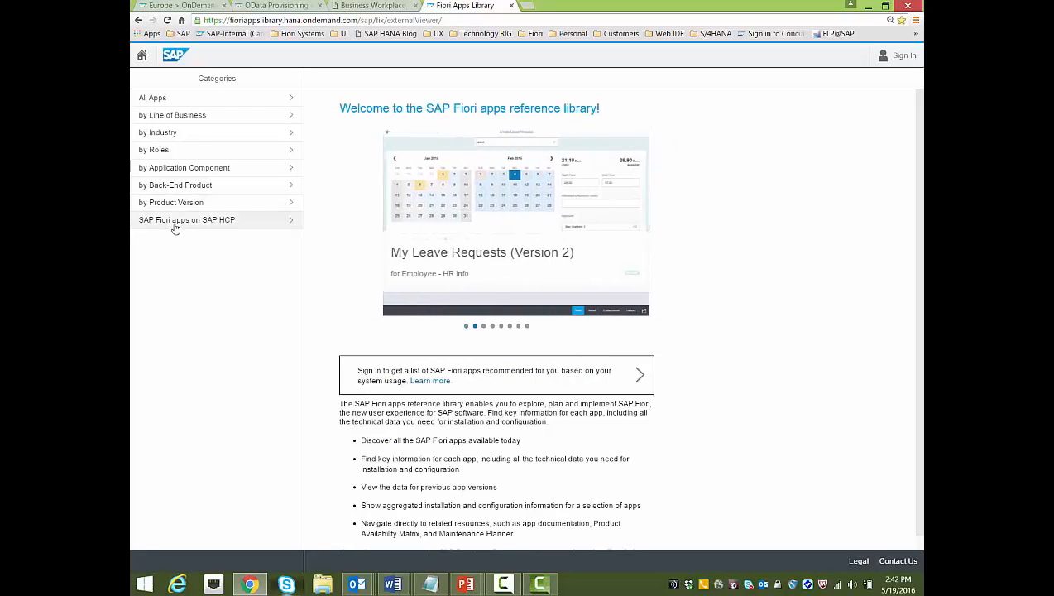
click(239, 222)
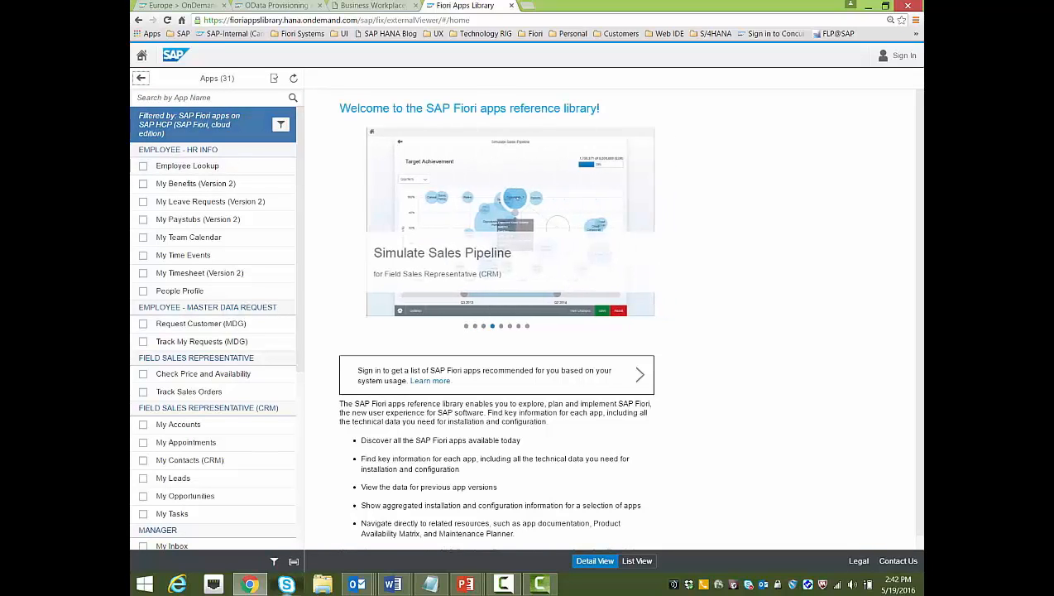
text(l)
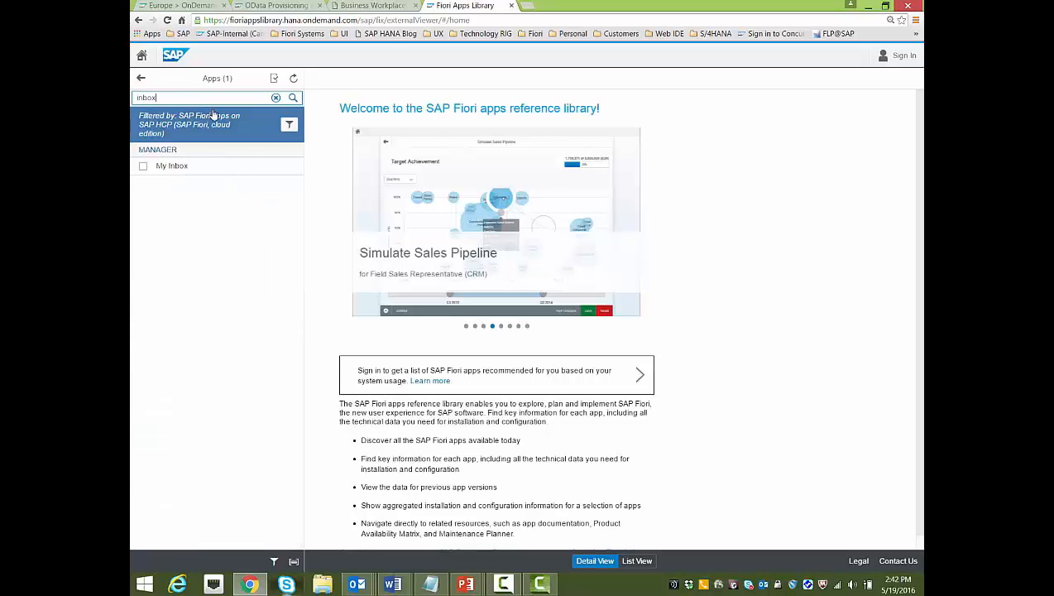
click(191, 172)
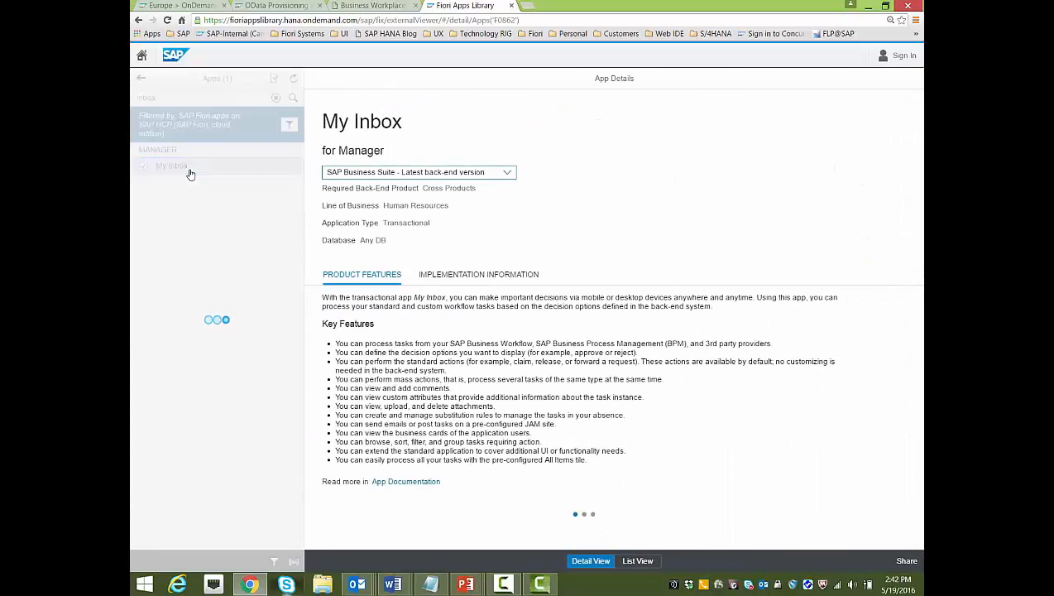
Read My Inbox's configuration: OData service /IWPGW/TASKPROCESSING, version 002
click(509, 279)
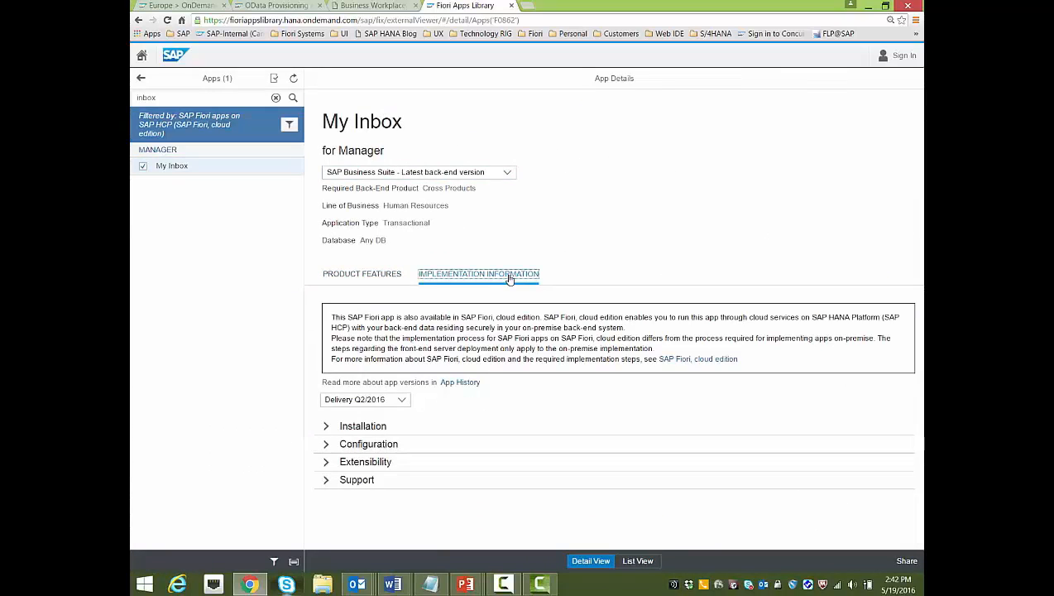
click(328, 447)
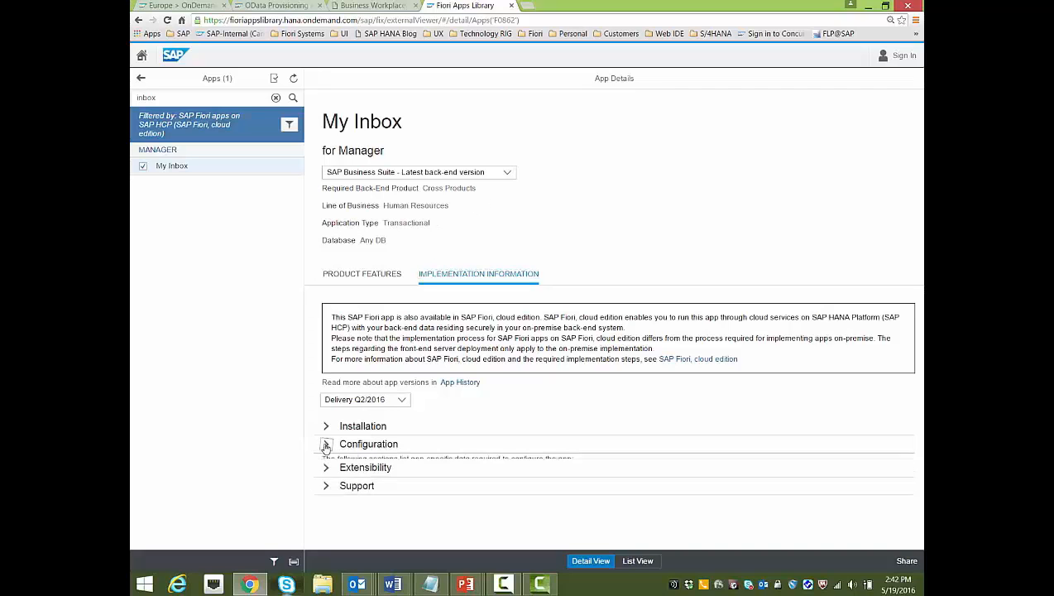
scroll(480, 430, down, 4)
scroll(496, 428, down, 2)
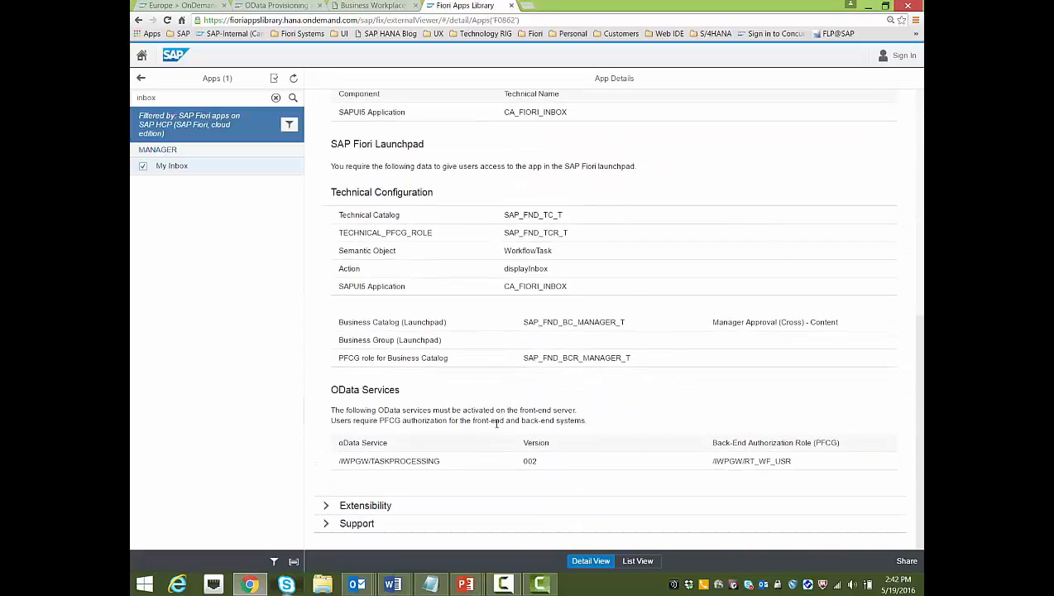
click(458, 465)
drag(389, 462, 328, 461)
click(456, 418)
drag(456, 462, 371, 463)
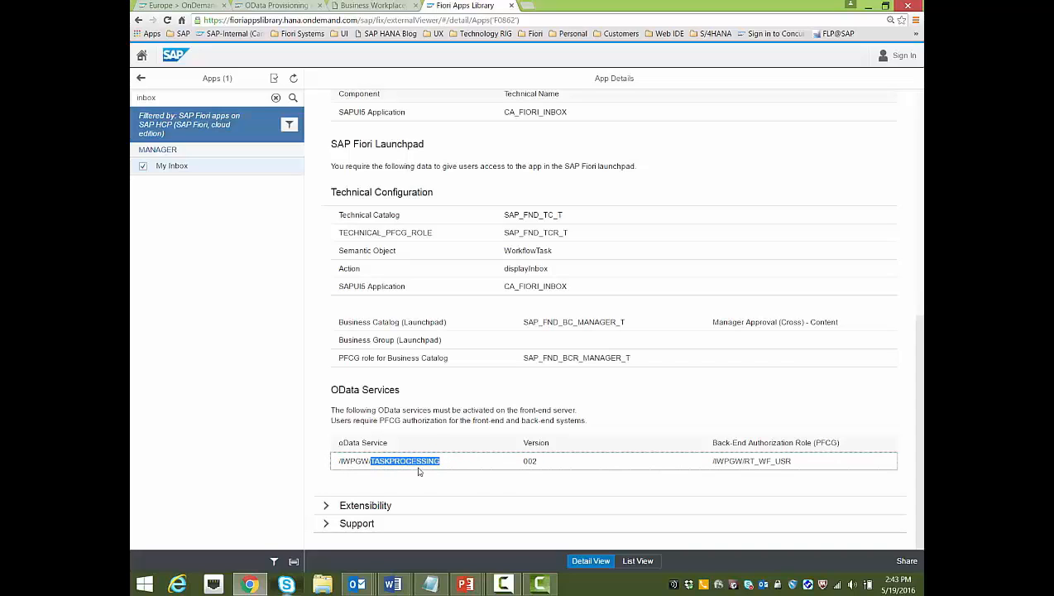
drag(542, 463, 517, 461)
click(545, 467)
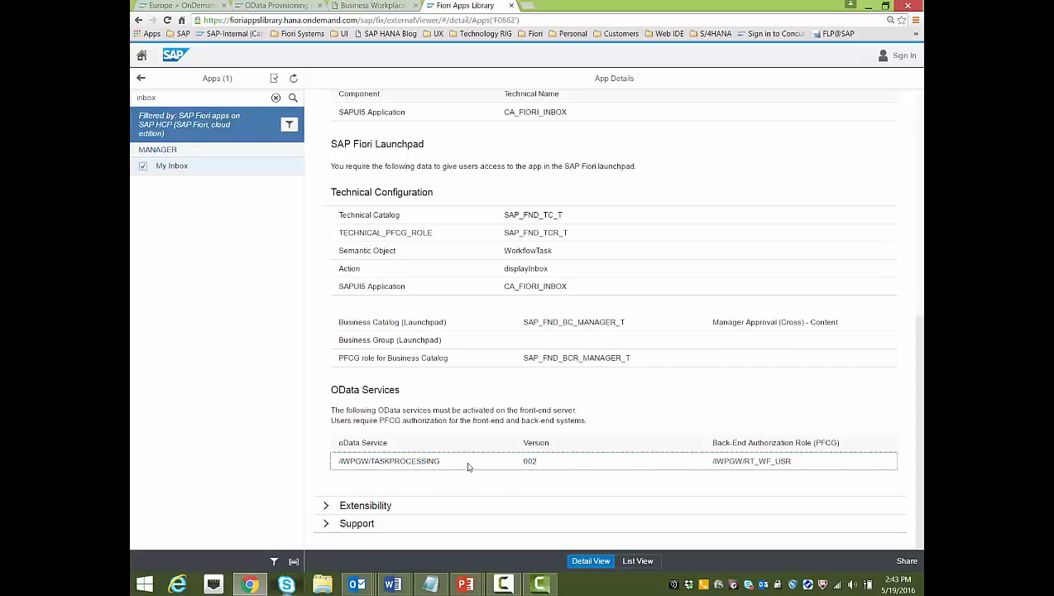
double_click(522, 462)
Search the ES4 services for 'task' and register TASKPROCESSING version 2
click(562, 462)
click(280, 6)
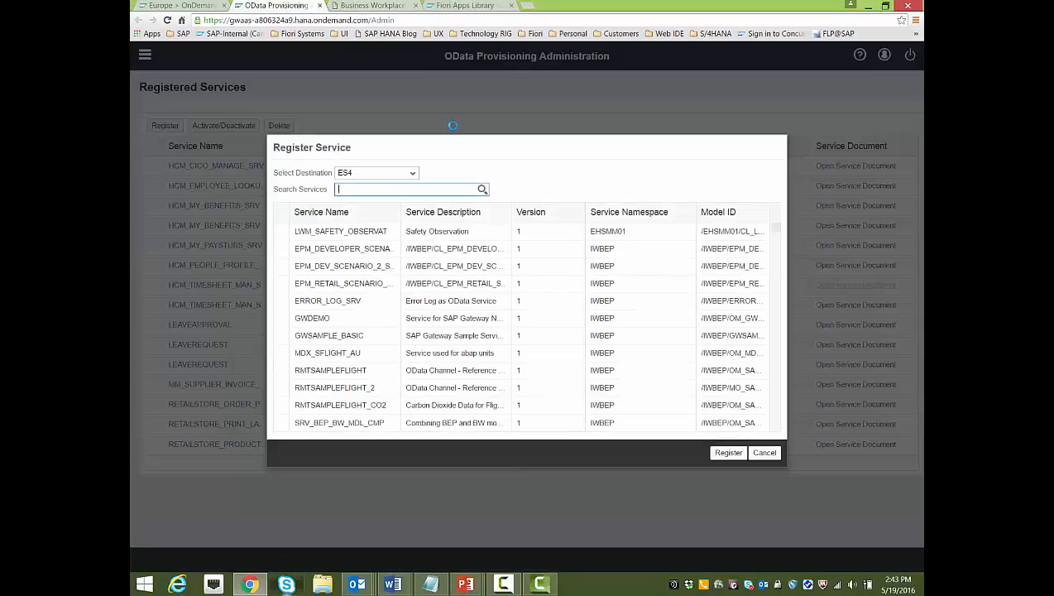
key(Return)
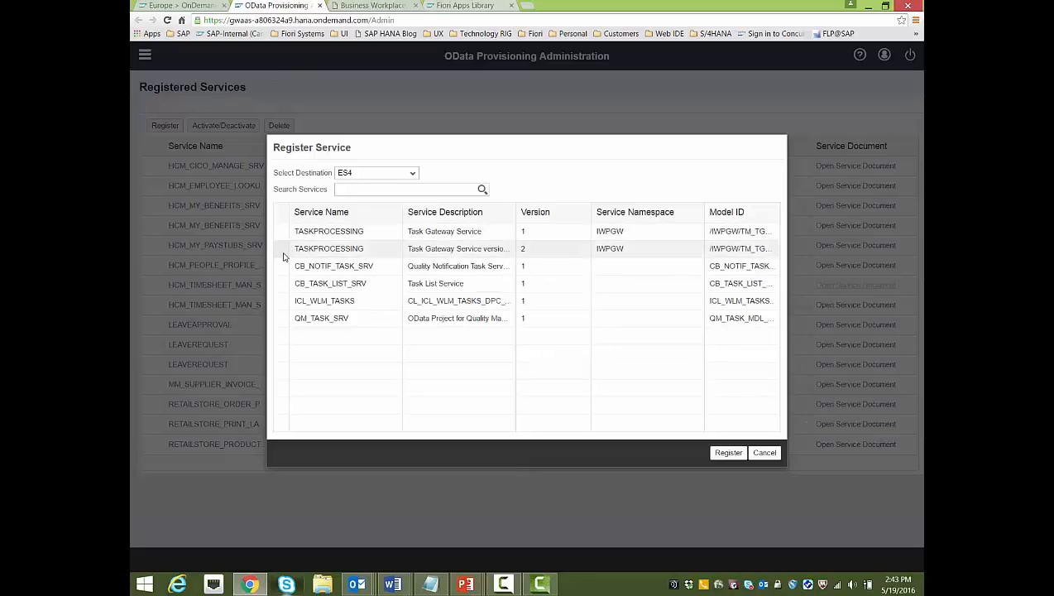
click(728, 452)
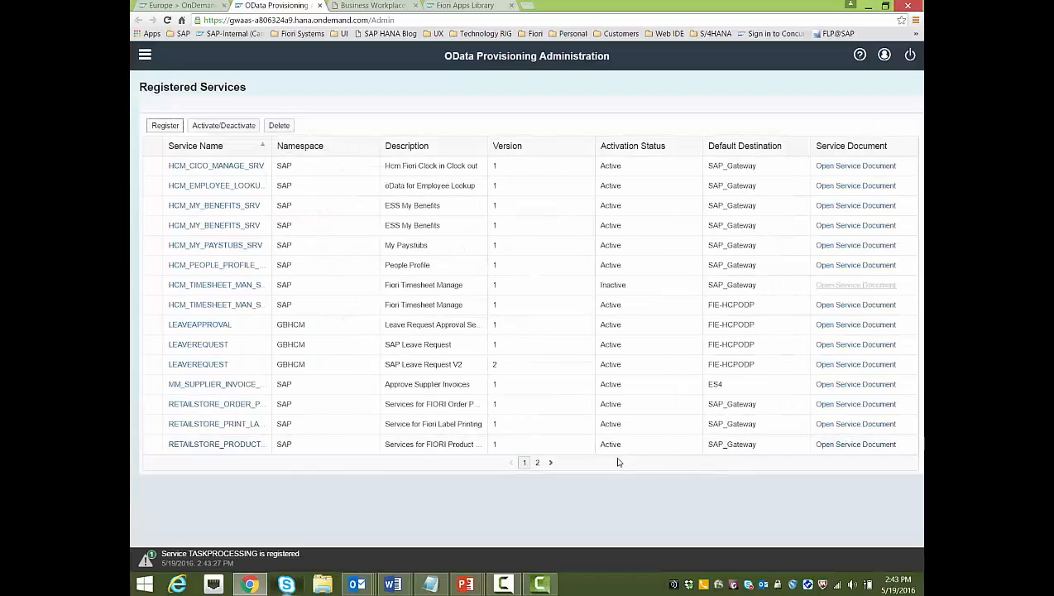
Check TASKPROCESSING version 2 is Active on ES4 and review its service document XML
click(539, 465)
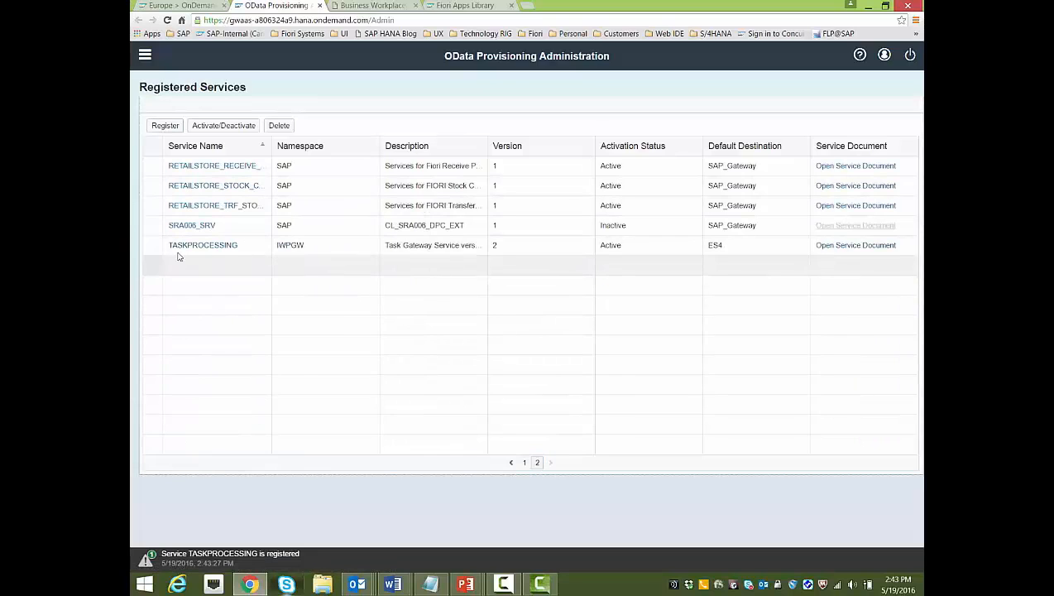
click(153, 246)
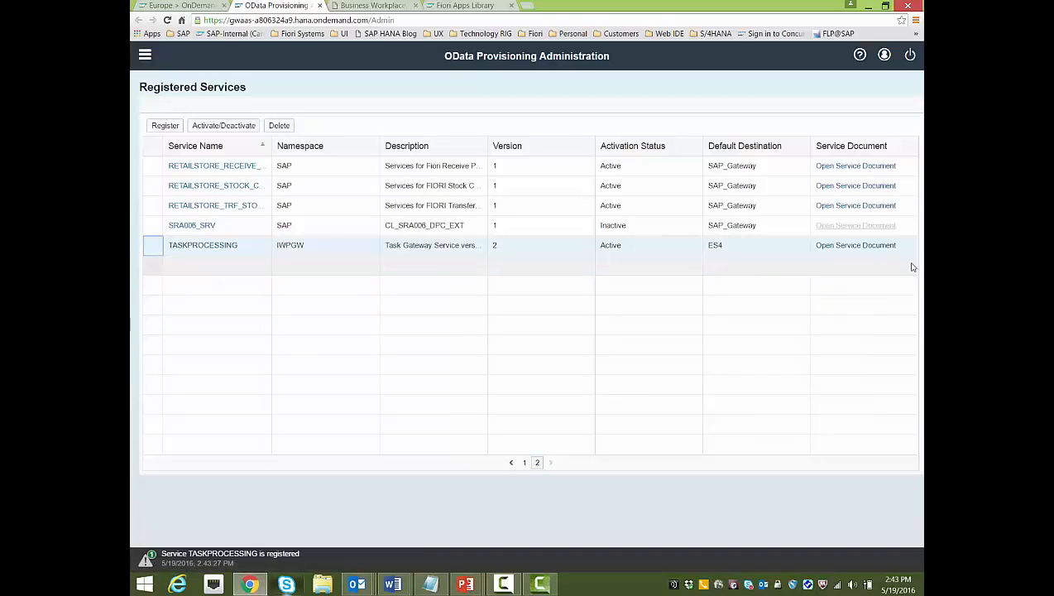
click(879, 247)
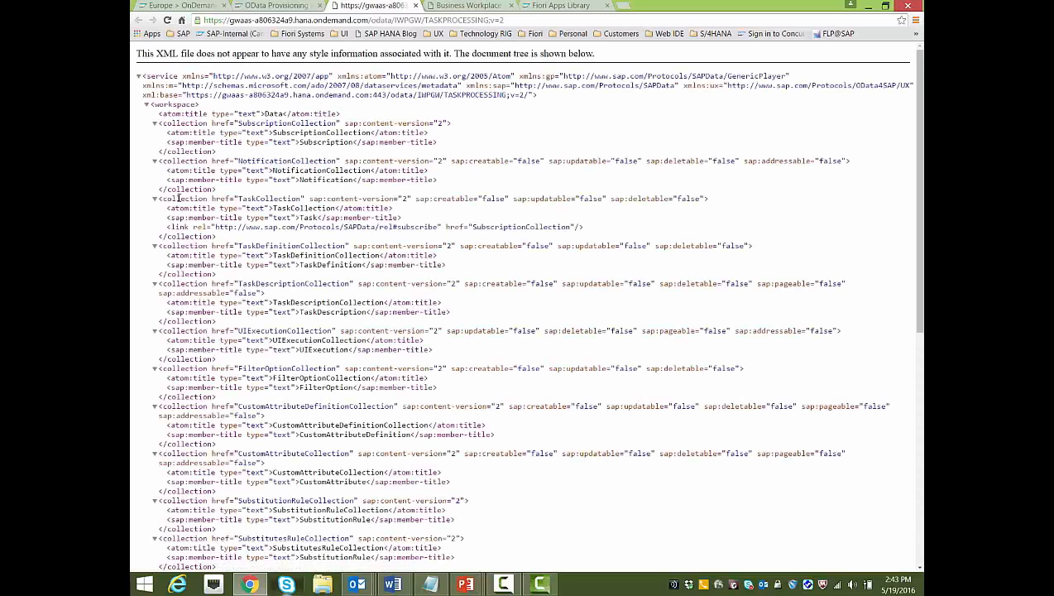
scroll(492, 214, down, 4)
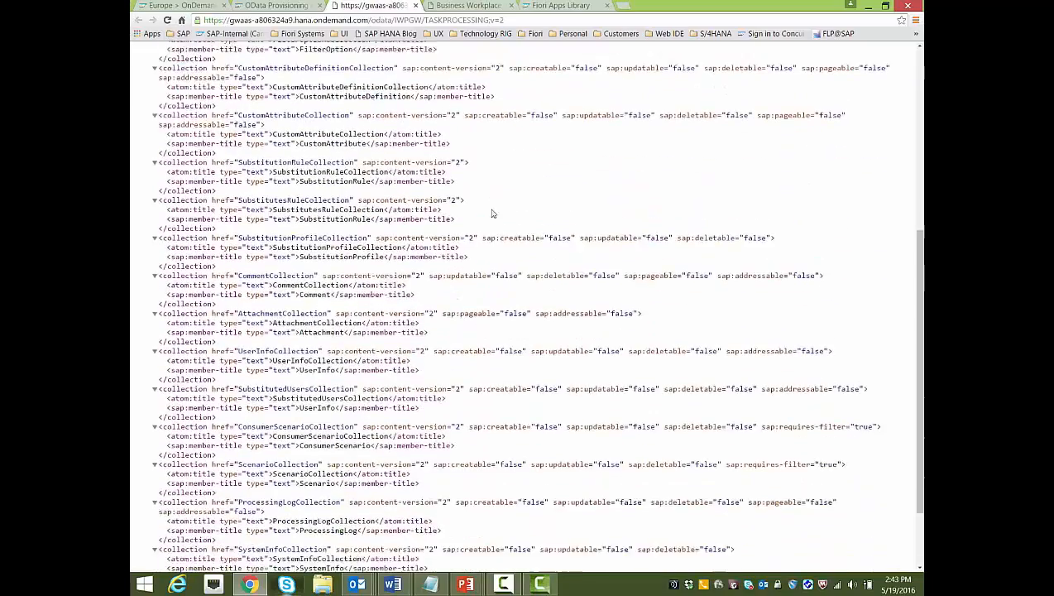
scroll(492, 213, down, 2)
scroll(492, 213, up, 7)
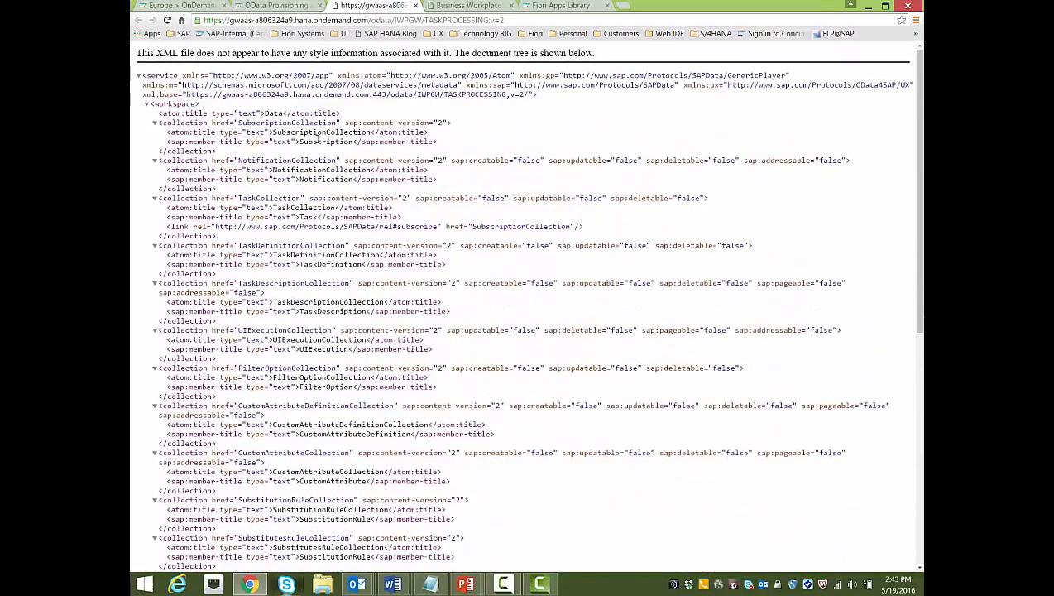
click(279, 5)
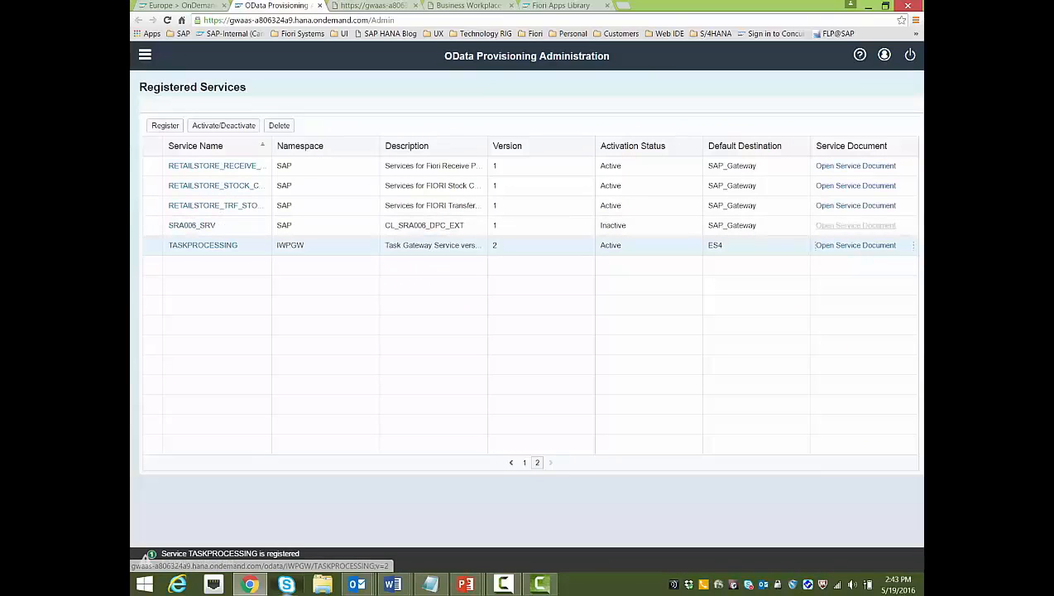
key(alt+Tab)
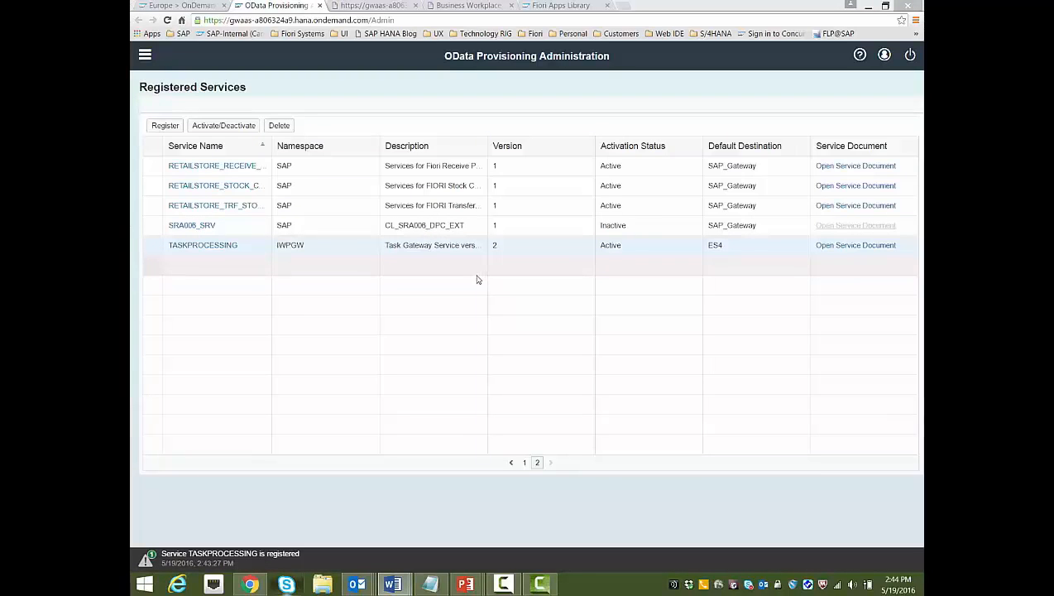
Go from the cockpit's OData provisioning page up to the Fiori Cloud Edition account and its Destinations
click(192, 7)
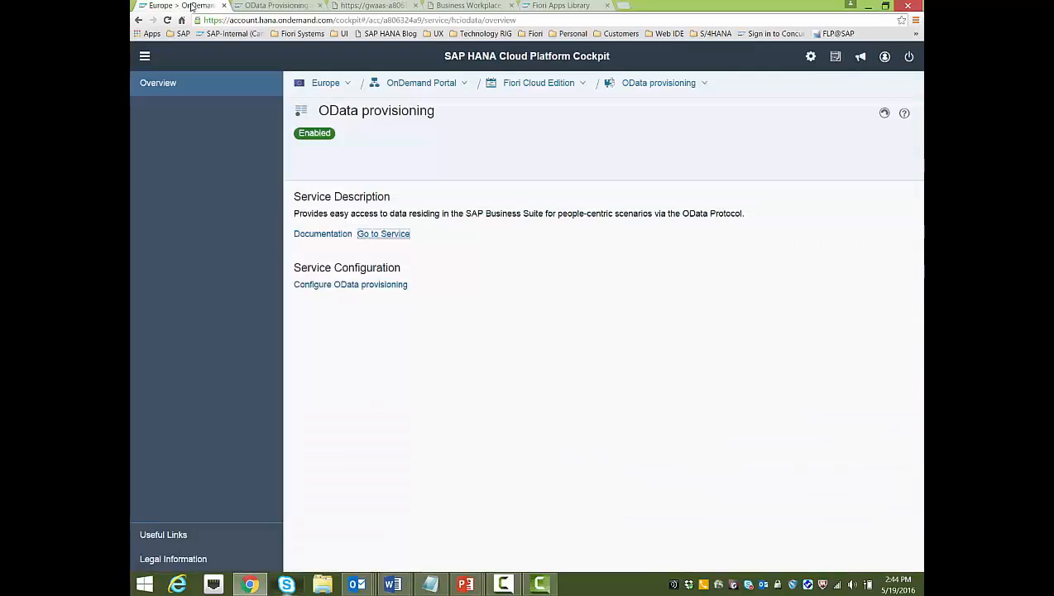
click(328, 286)
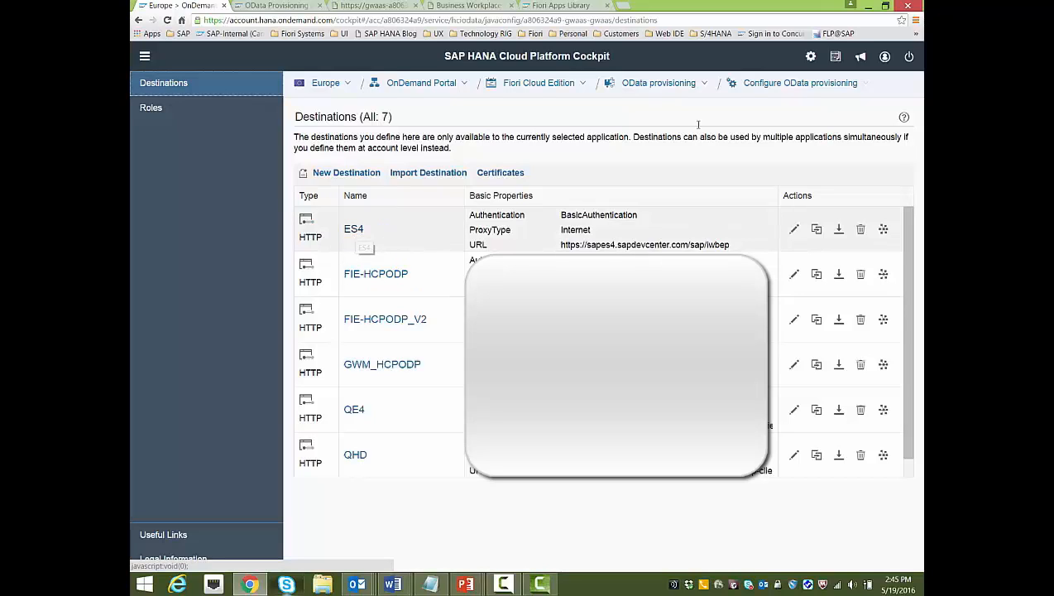
click(540, 85)
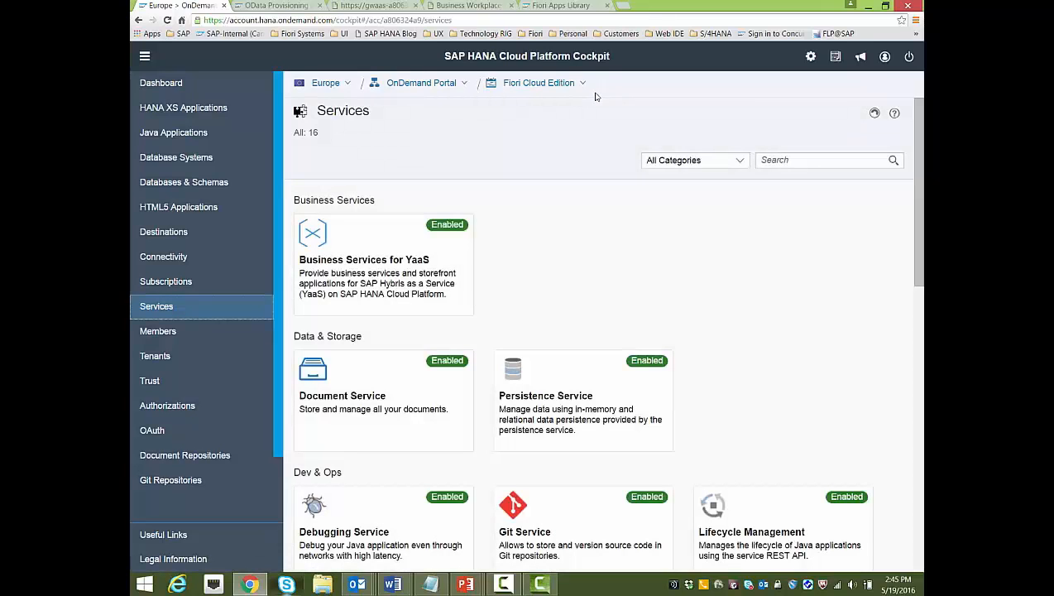
click(171, 237)
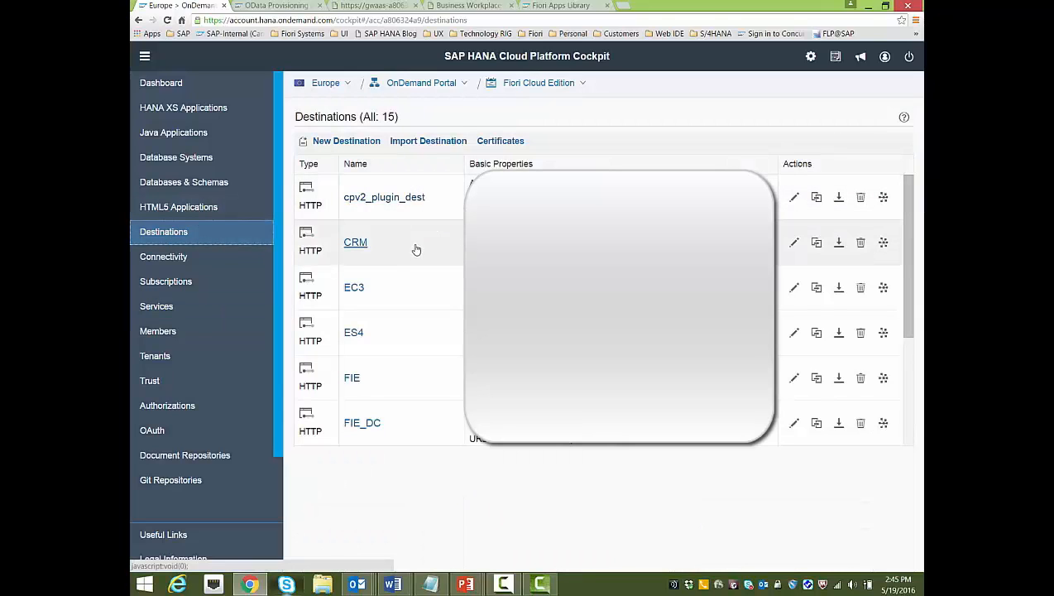
Start a new destination named ES4_ODP
click(342, 142)
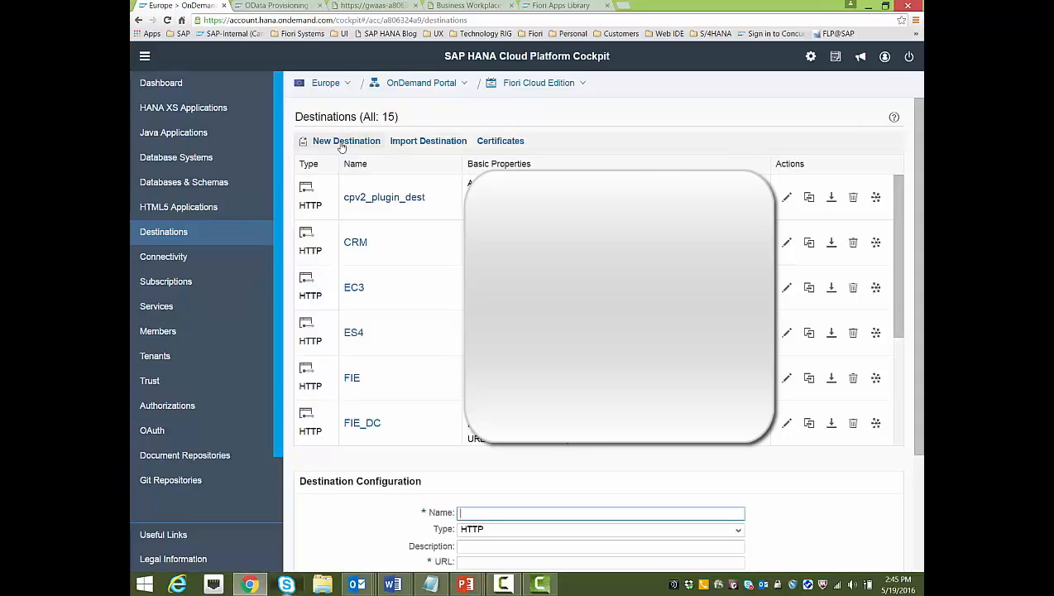
scroll(897, 374, down, 2)
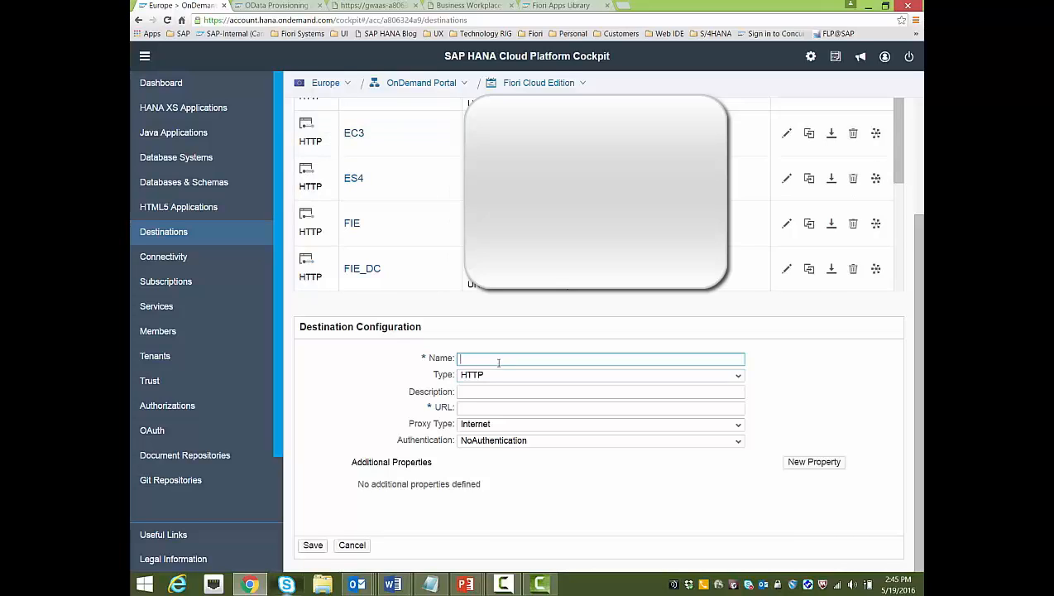
text(ES4_ODP)
click(490, 391)
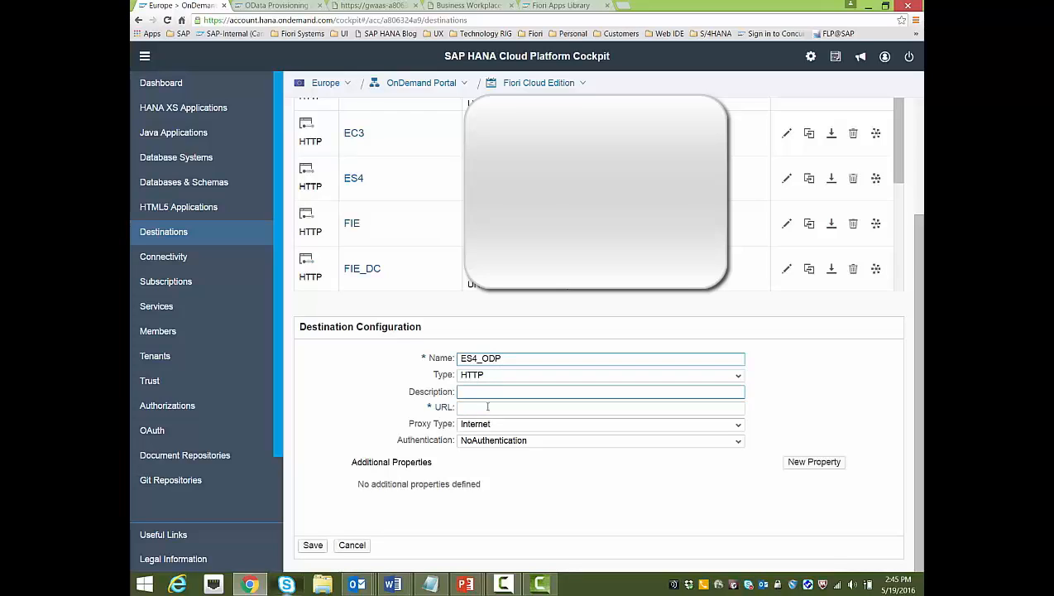
click(487, 406)
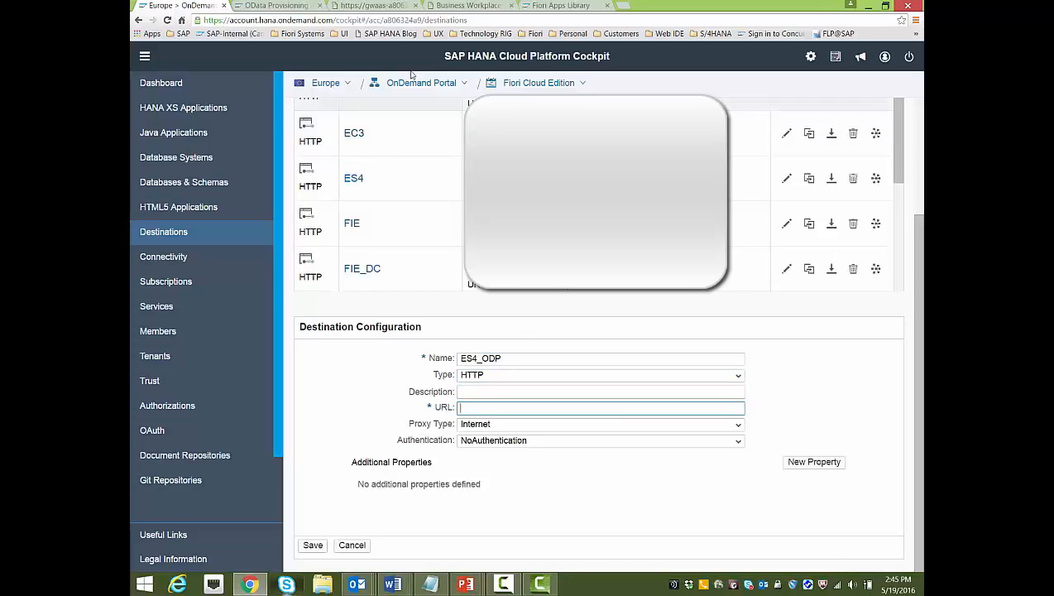
Set its URL to the OData provisioning host from the service document, with AppToAppSSO authentication
click(368, 9)
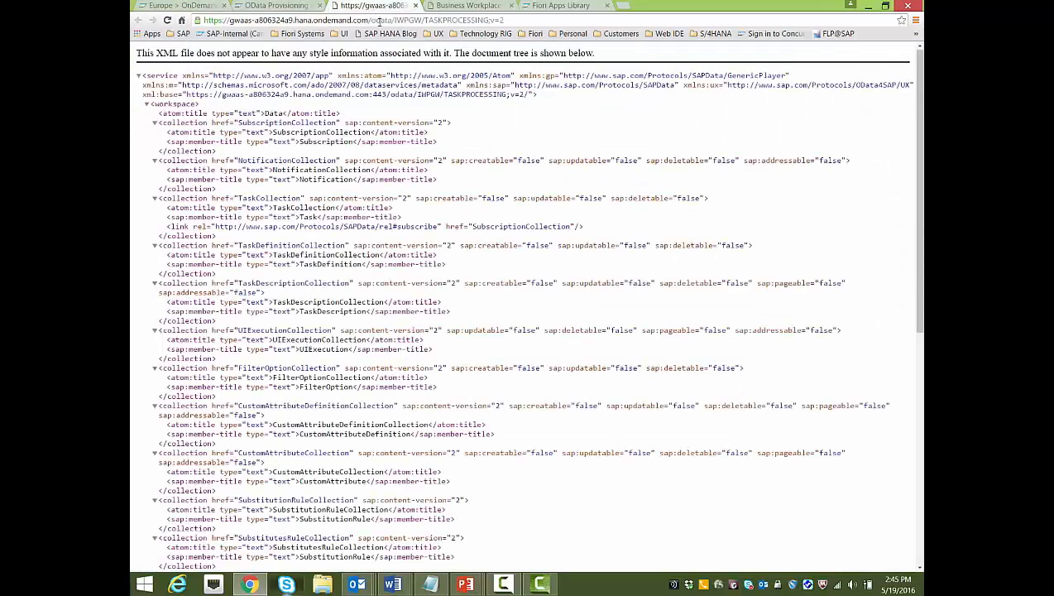
drag(365, 19, 195, 18)
right_click(225, 23)
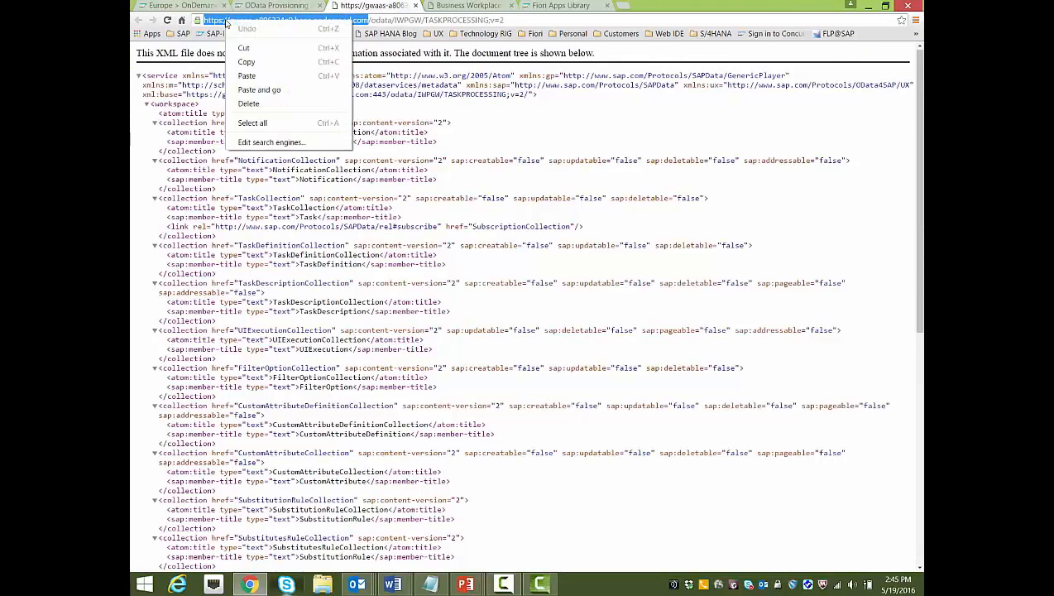
click(248, 58)
click(170, 7)
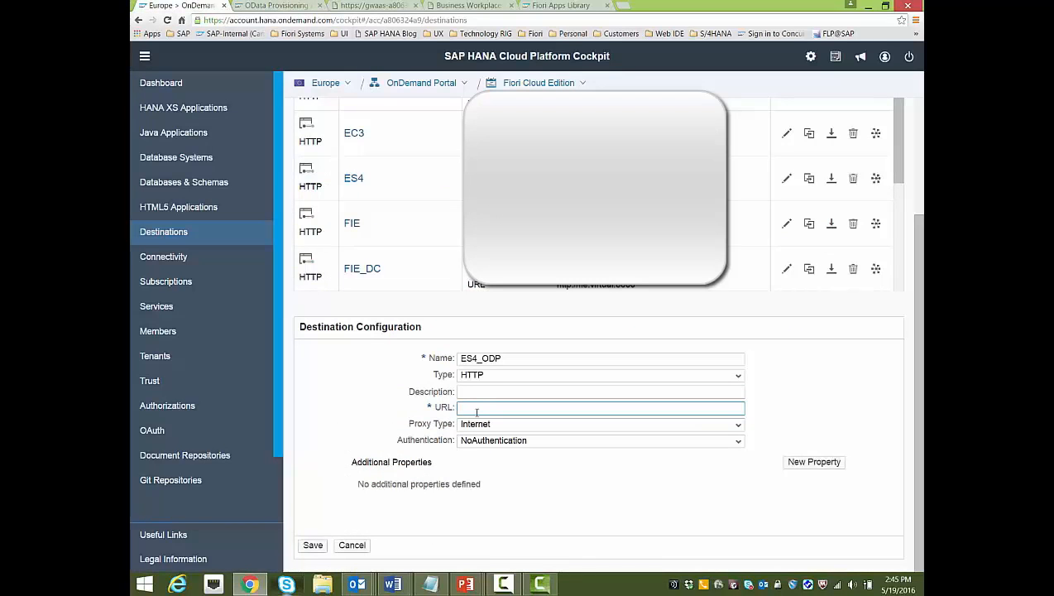
key(ctrl+v)
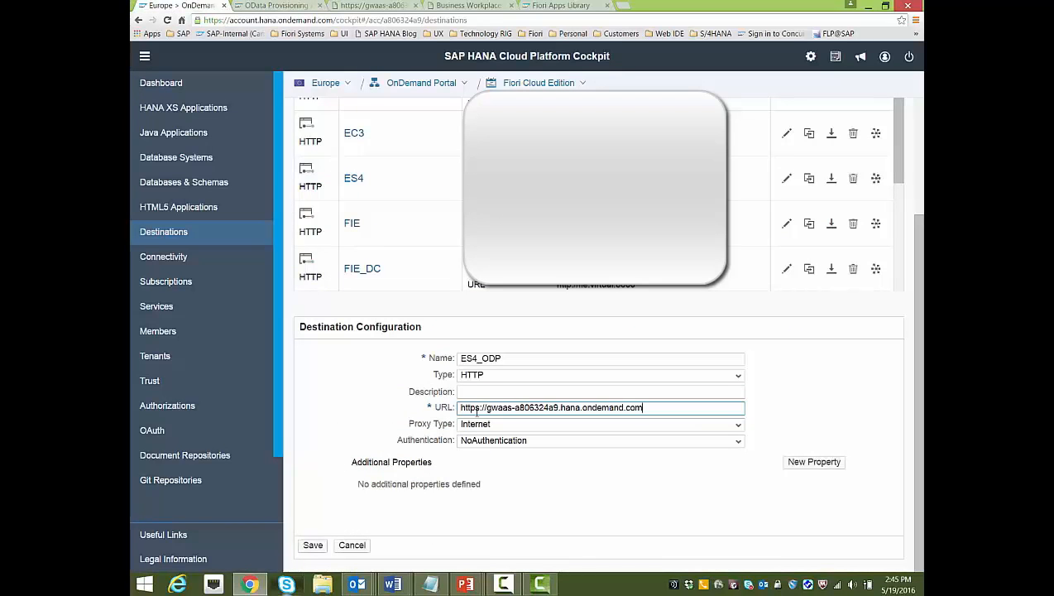
click(738, 442)
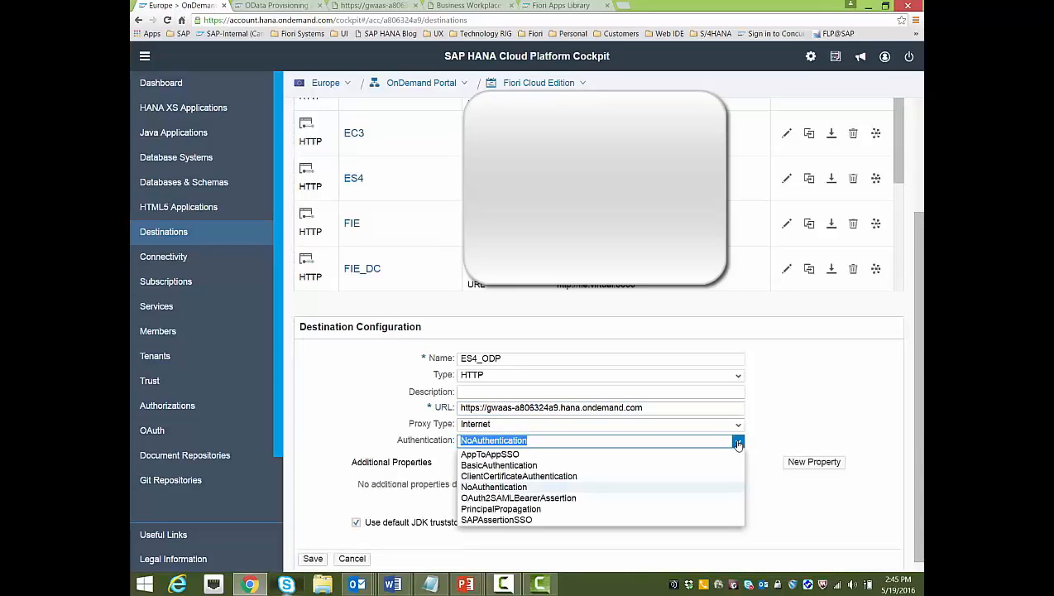
click(502, 455)
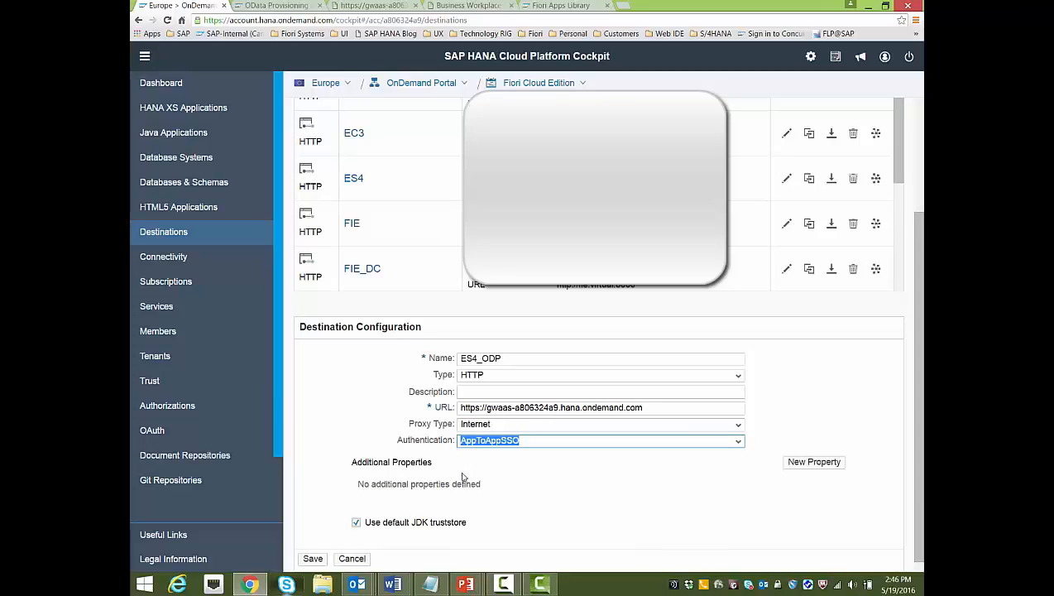
Add property WebIDEUsage with value odata_gen
click(544, 482)
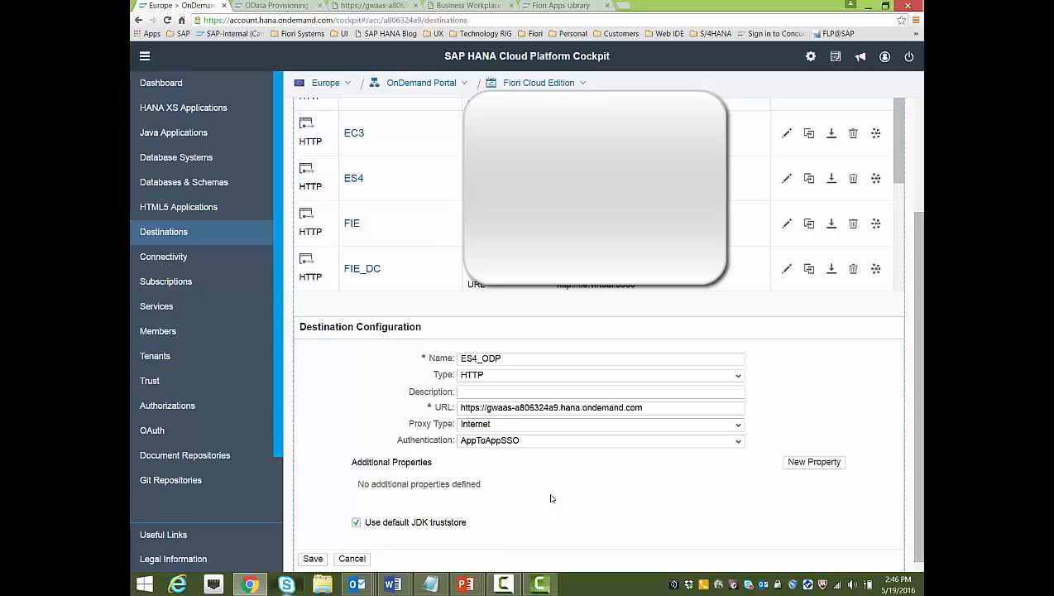
click(831, 464)
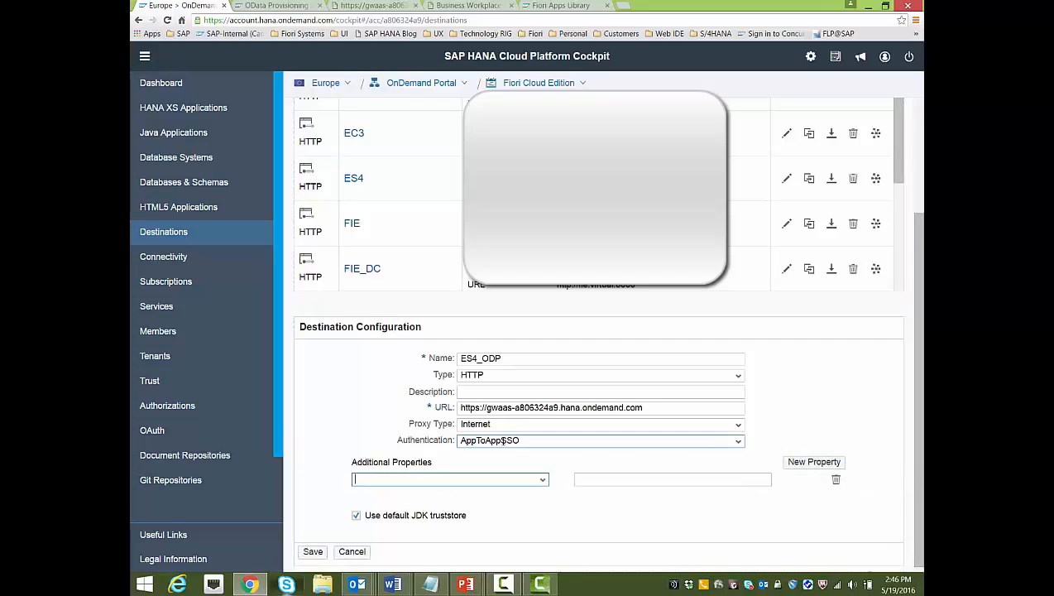
click(542, 480)
scroll(427, 412, down, 5)
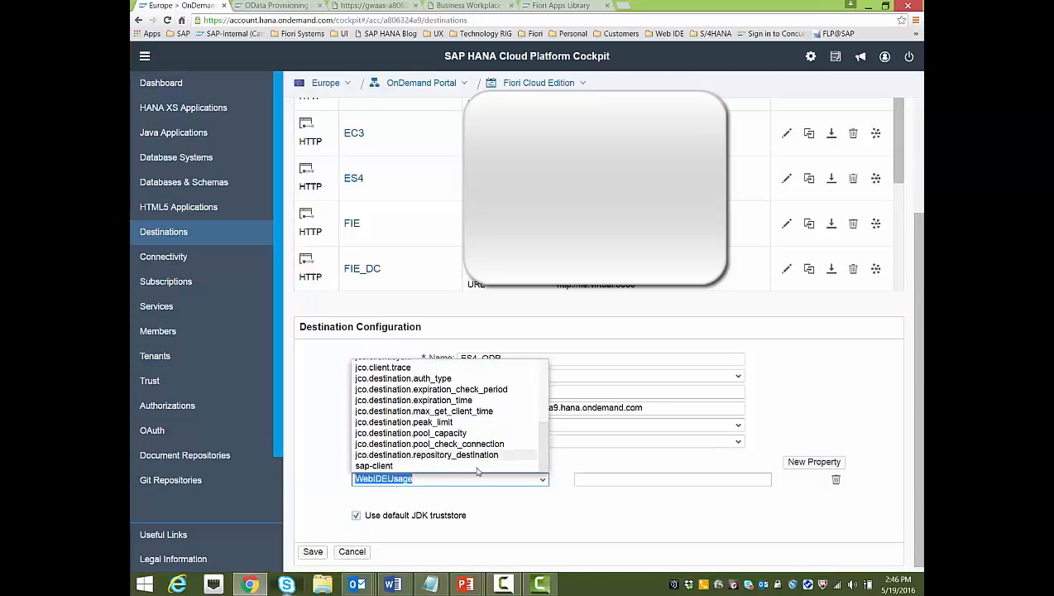
scroll(427, 412, up, 1)
scroll(427, 413, up, 3)
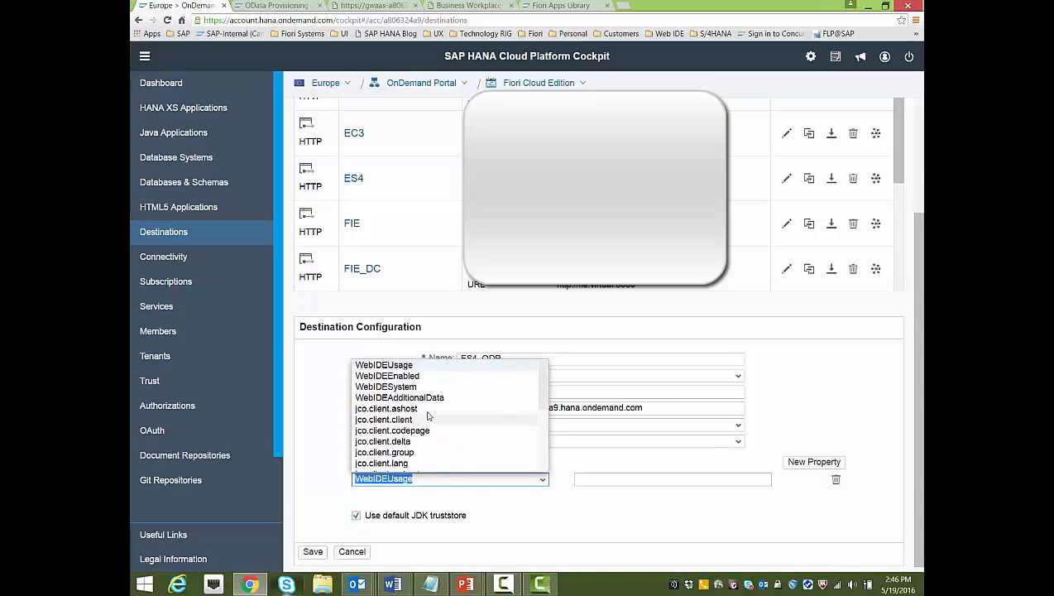
click(393, 365)
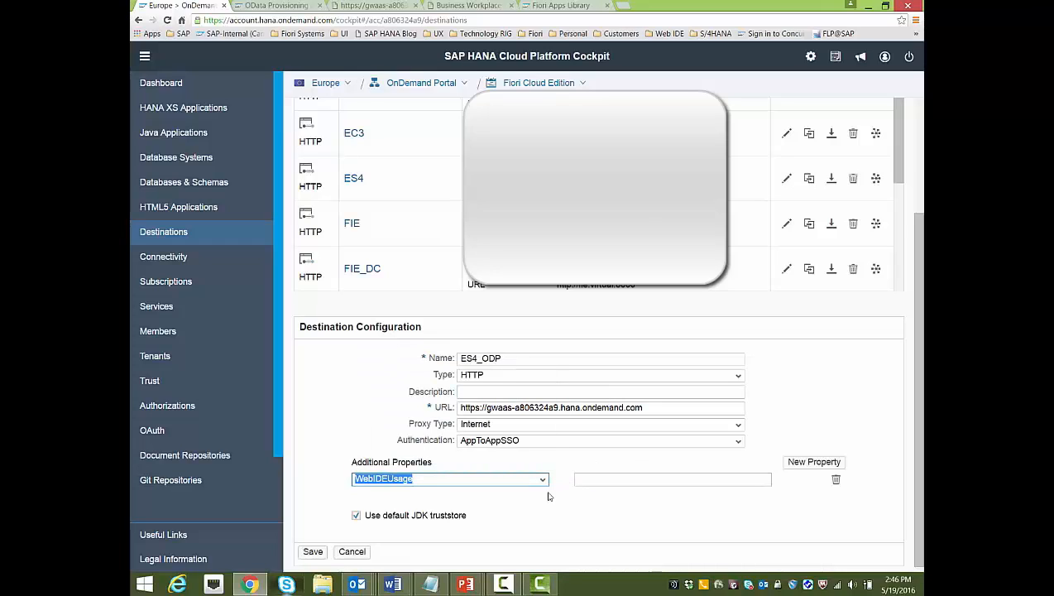
click(602, 476)
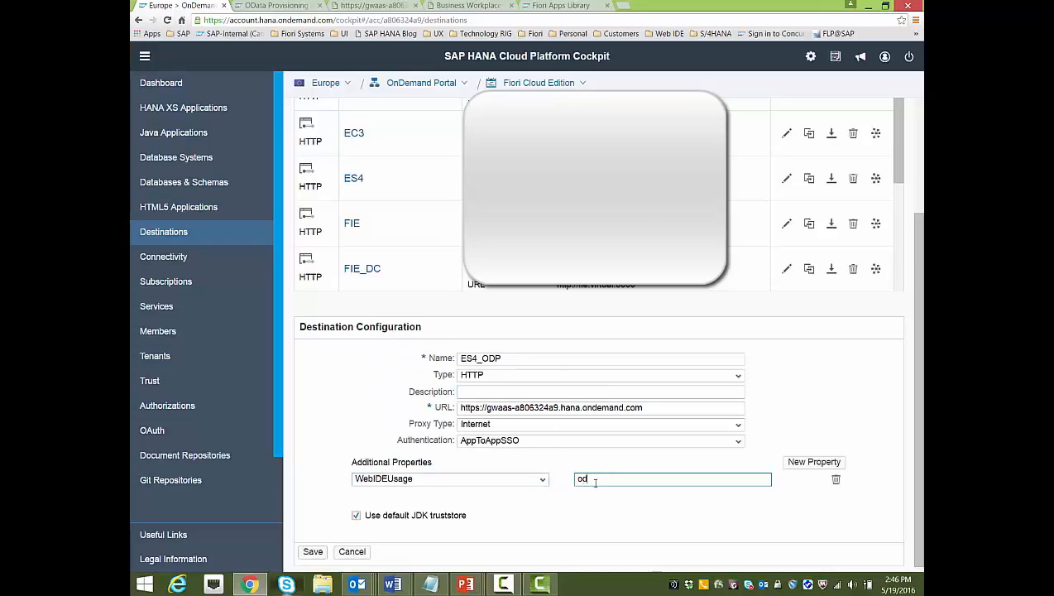
text(odata_gen)
Add property WebIDEEnabled with value true
click(814, 462)
click(542, 480)
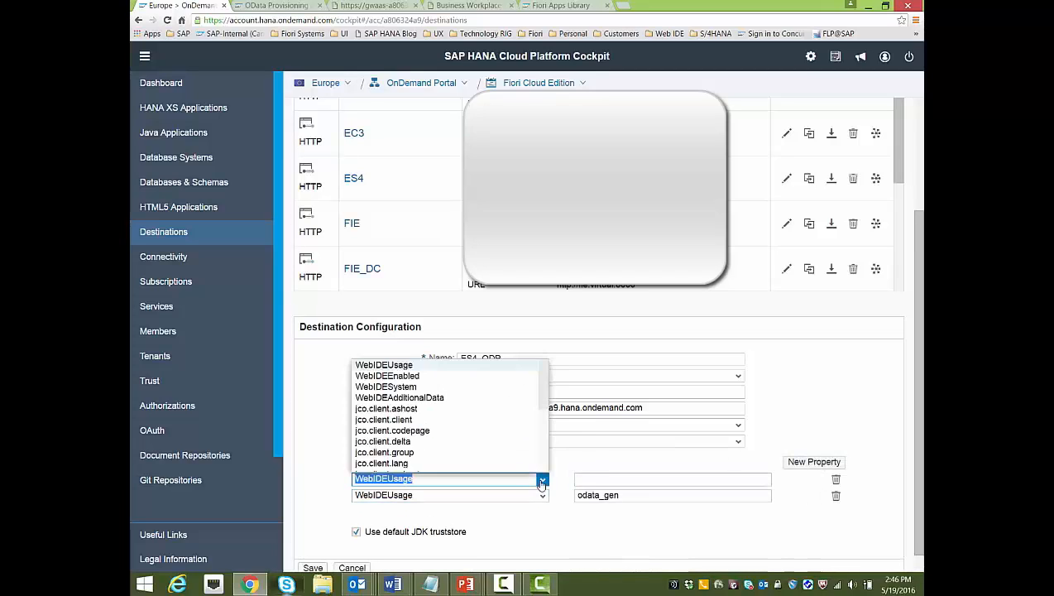
click(430, 377)
click(587, 480)
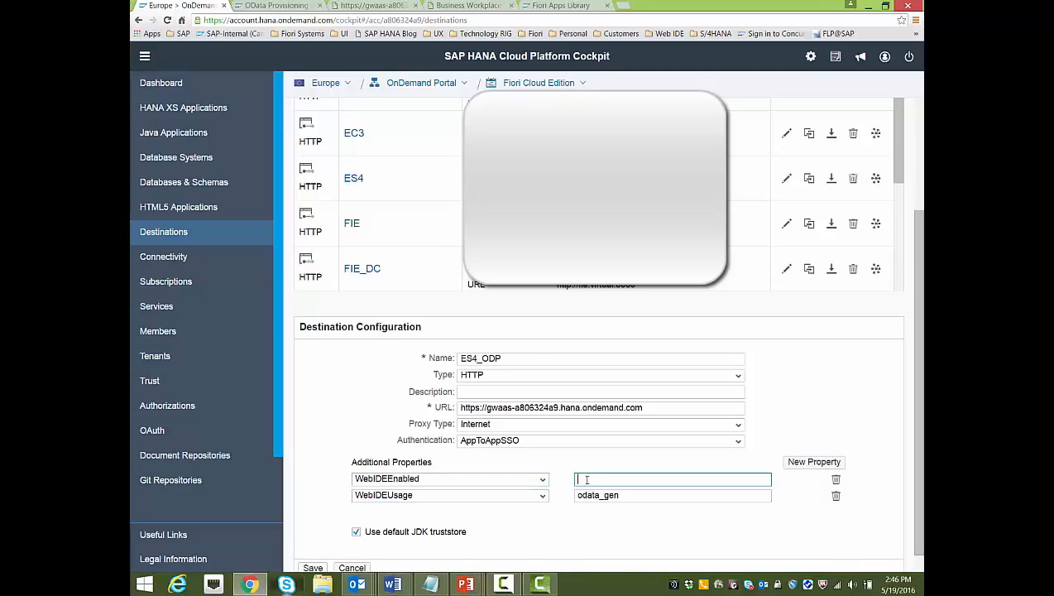
text(true)
Add property WebIDESystem with value ES4_ODP
click(815, 462)
click(543, 480)
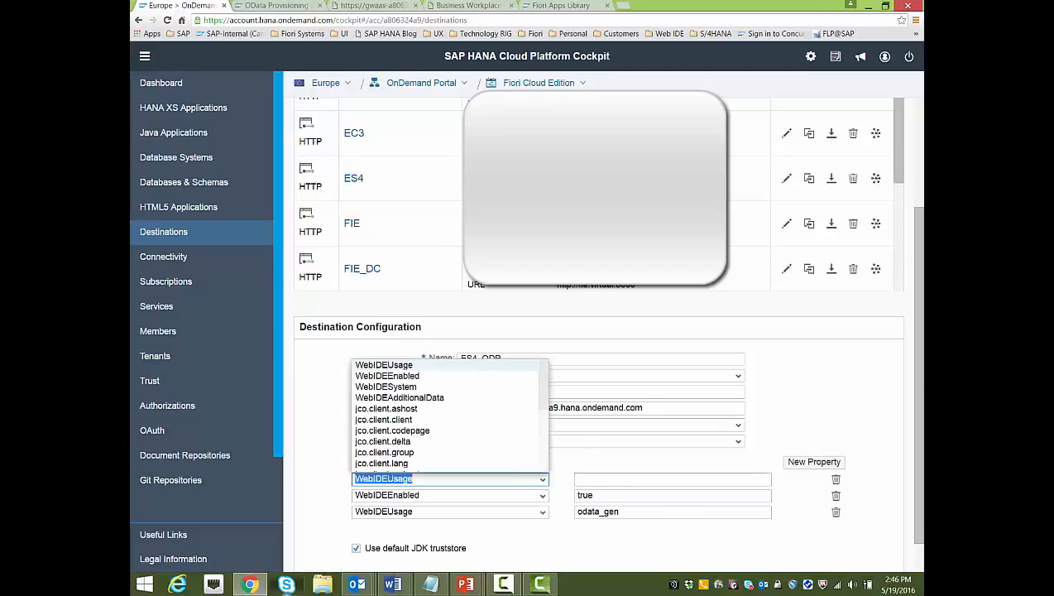
click(385, 386)
click(619, 479)
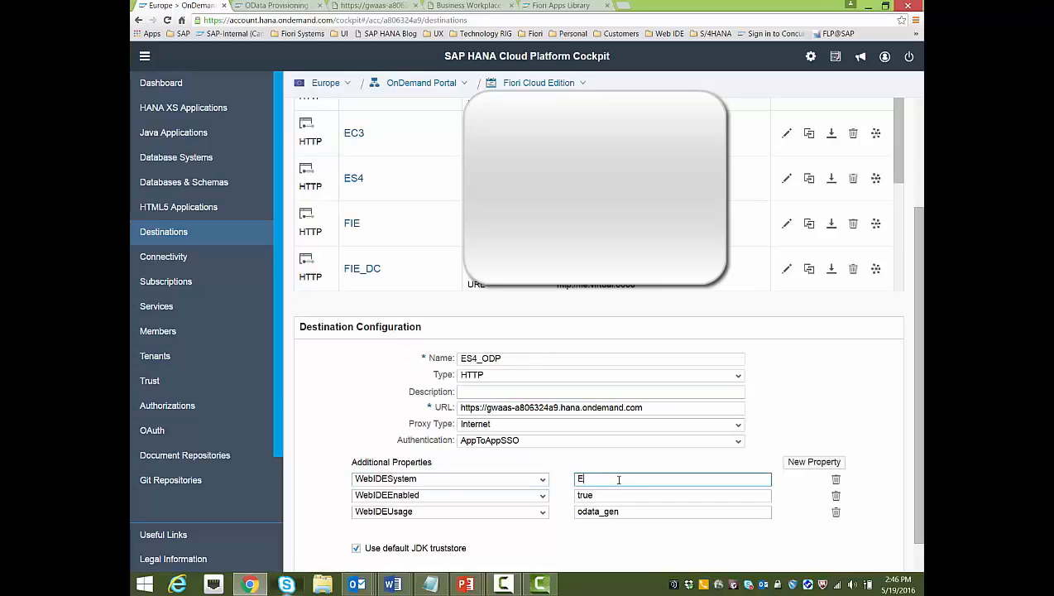
text(ES4_ODP)
click(313, 493)
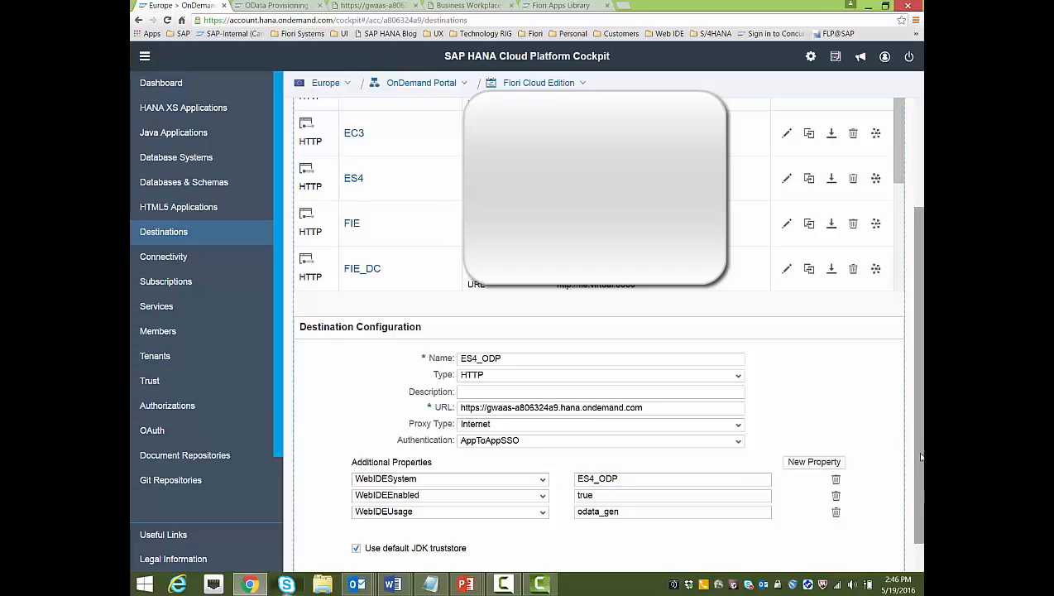
scroll(921, 456, down, 2)
Save ES4_ODP and confirm it is listed alongside ES4 and FIE
click(312, 545)
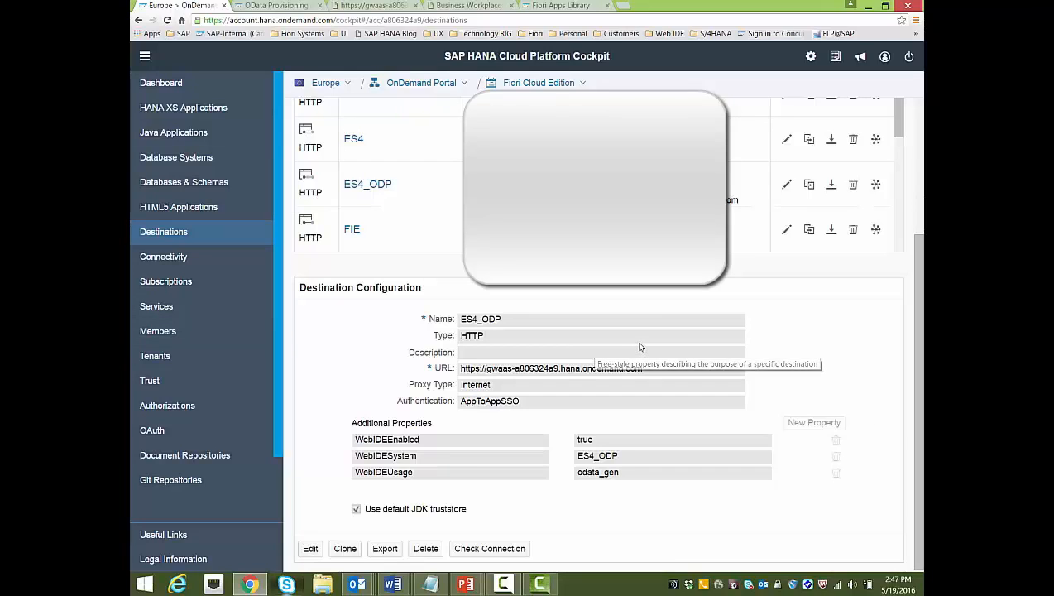
mouse_move(639, 347)
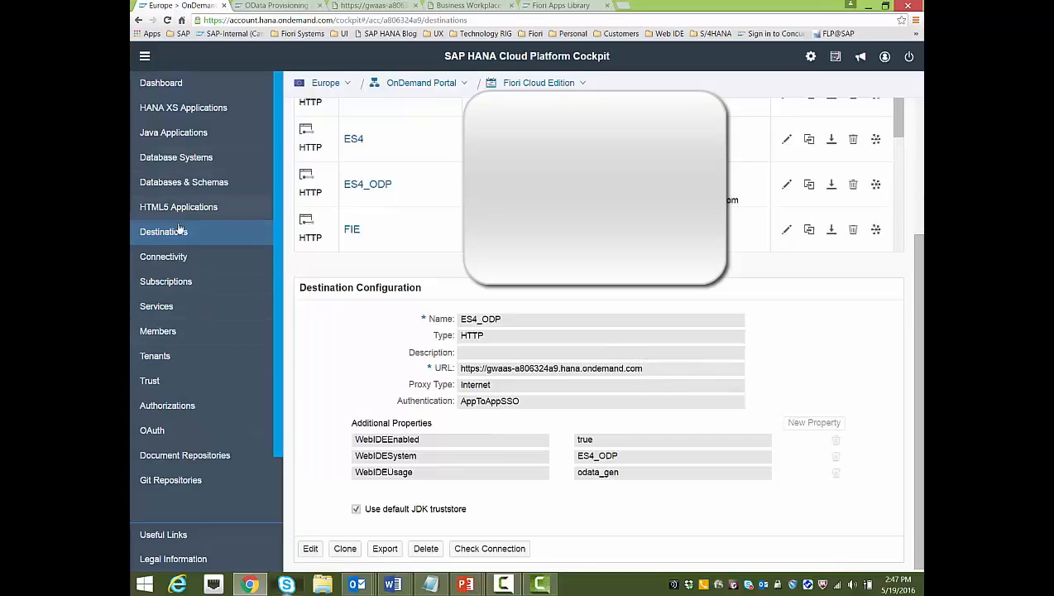
Filter the account's services to User Experience and open SAP HANA Cloud Portal
click(155, 307)
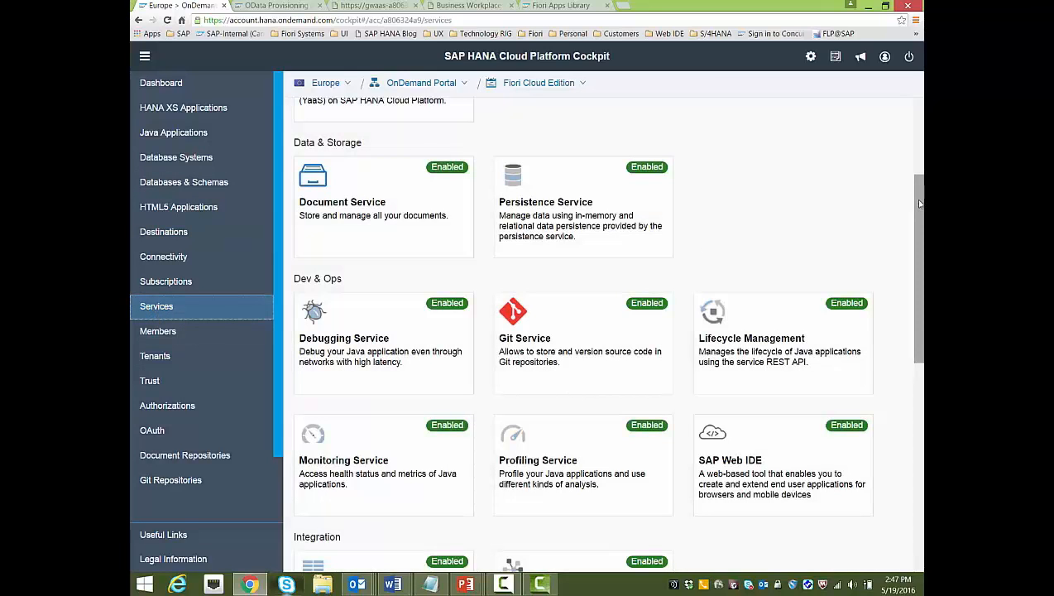
scroll(919, 205, up, 3)
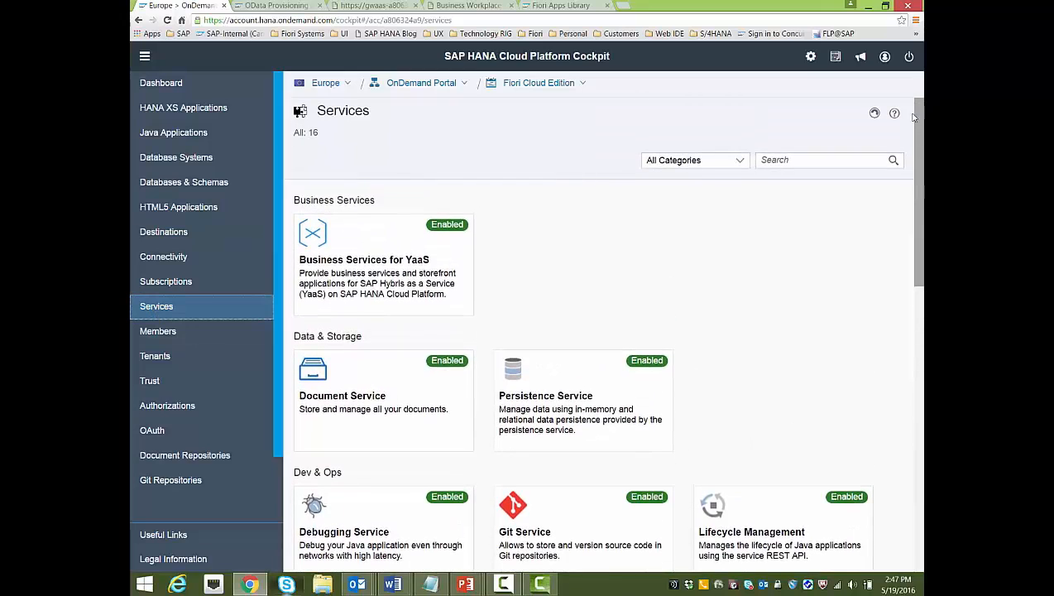
click(740, 164)
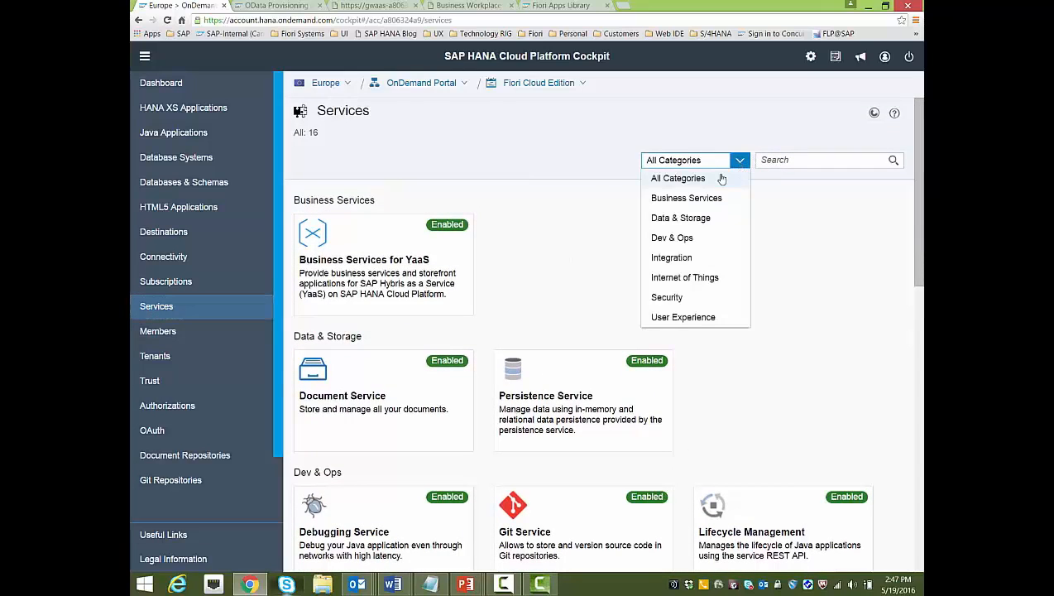
click(697, 315)
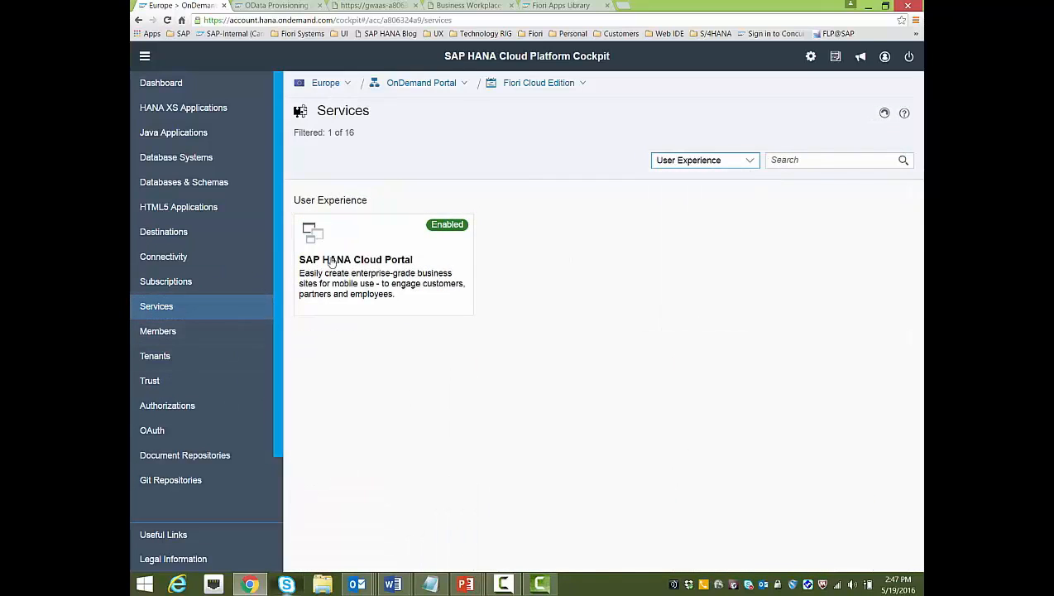
click(360, 261)
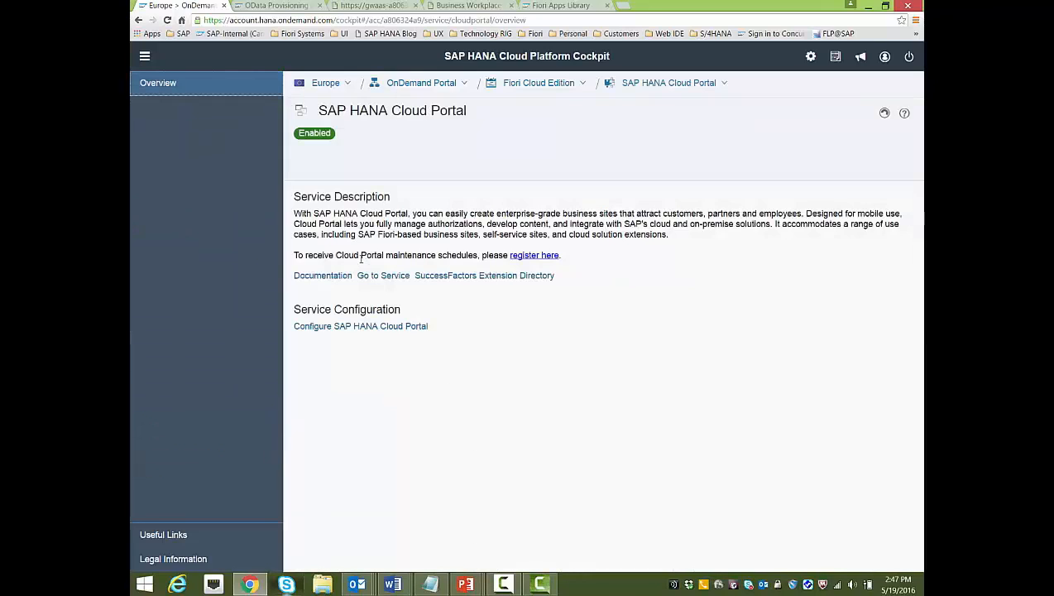
From the Cloud Portal's Site Directory, launch the SAP Fiori cloud edition site
click(376, 276)
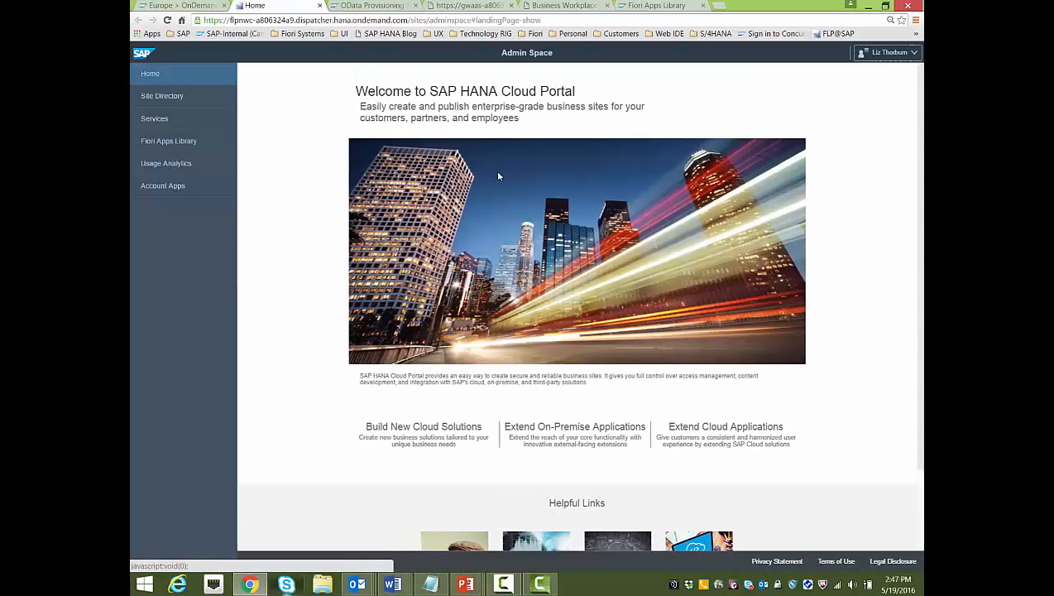
click(157, 98)
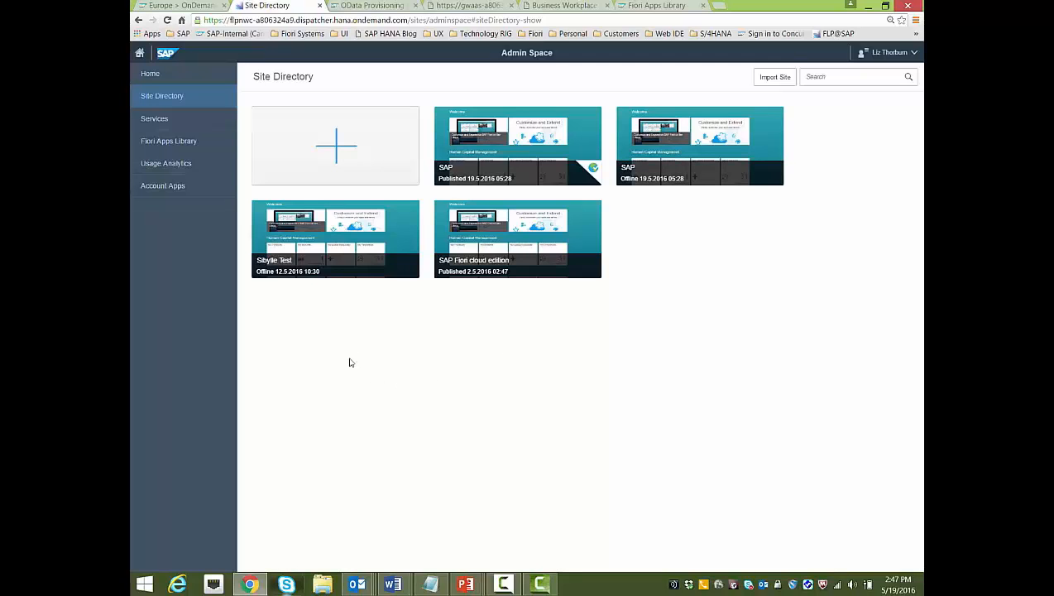
click(475, 261)
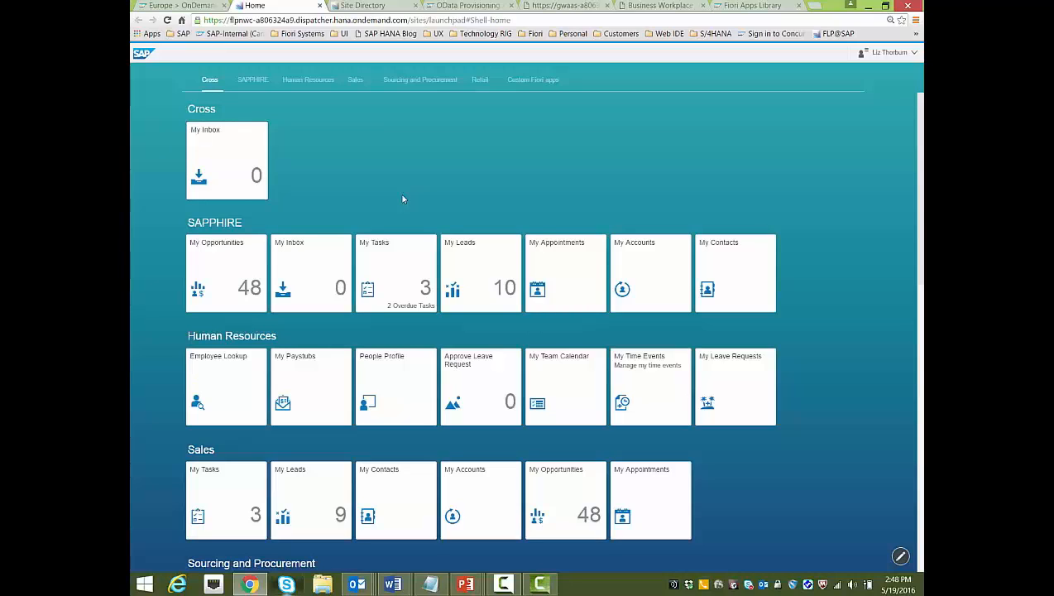
From the Fiori Cloud Edition subscriptions list, open crossfndfiorinbox, whose SAP_Gateway destination maps to MG1_LT
click(201, 6)
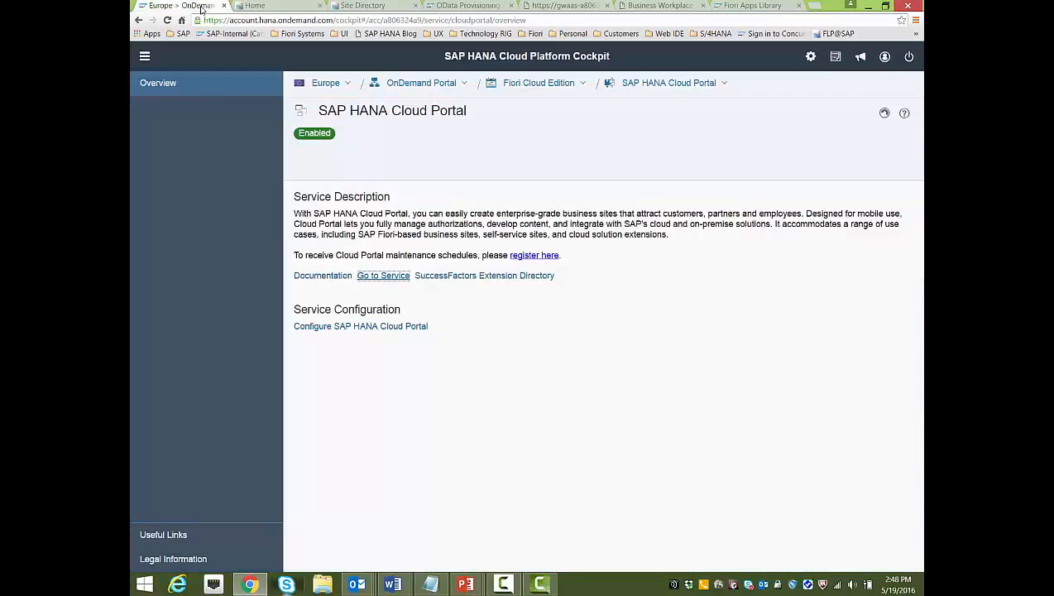
click(539, 83)
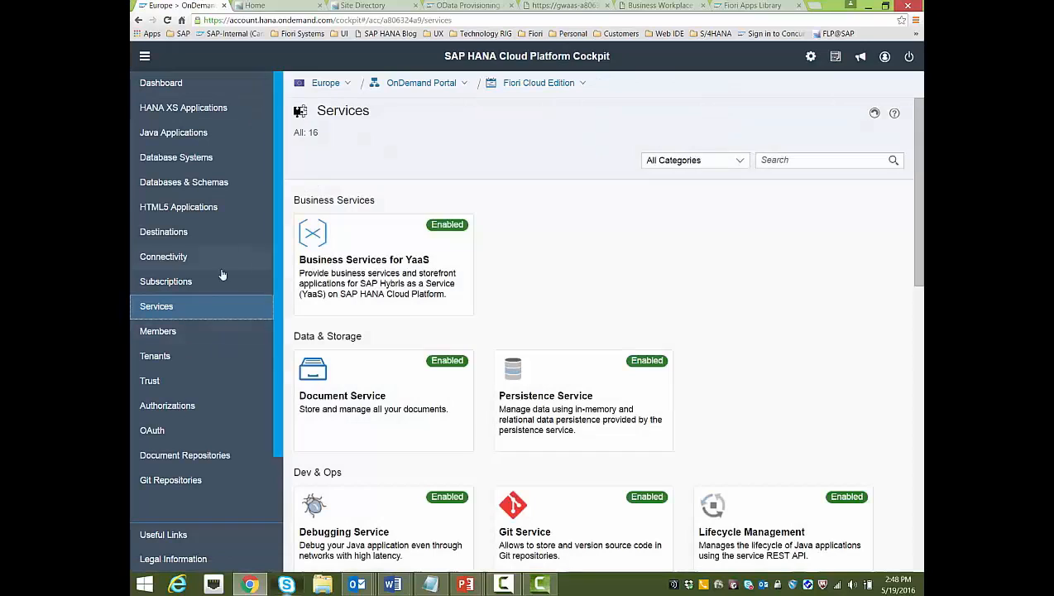
click(166, 282)
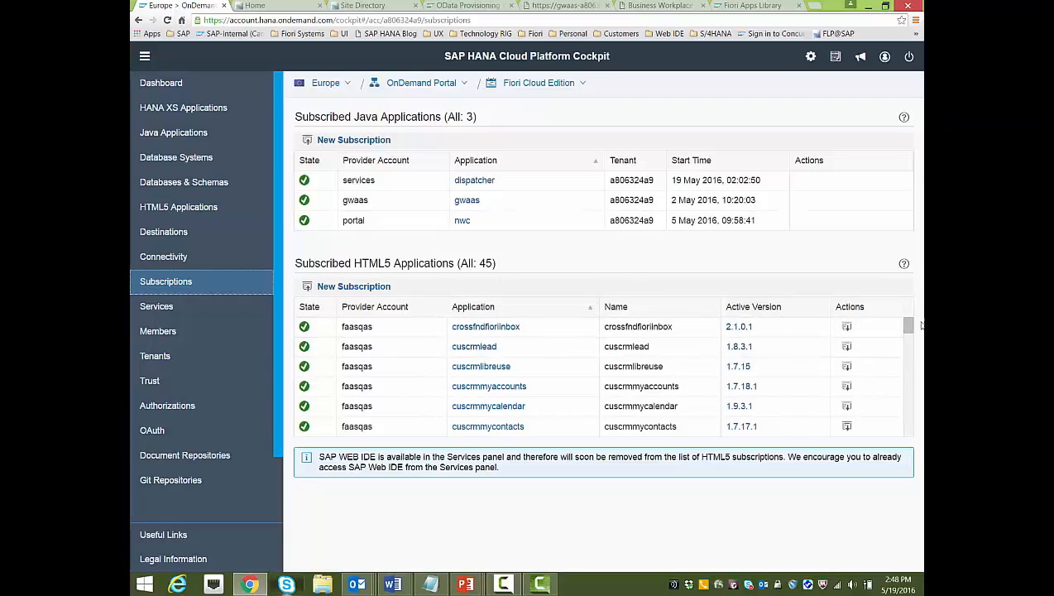
mouse_move(908, 329)
mouse_down()
mouse_move(911, 414)
mouse_move(910, 323)
mouse_move(921, 315)
mouse_up()
click(493, 330)
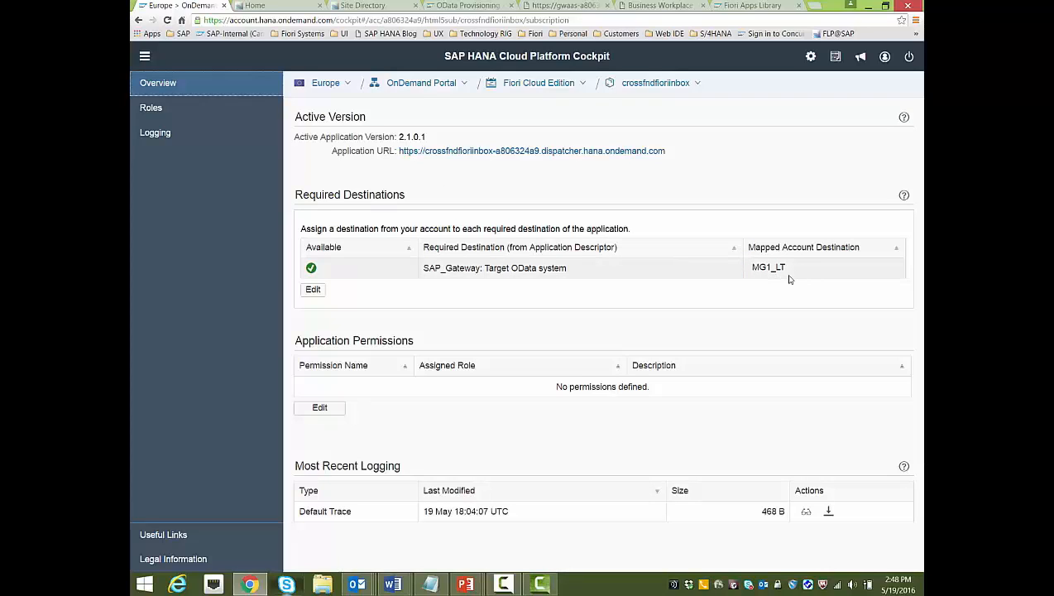
Remap crossfndfiorinbox's SAP_Gateway destination to ES4_ODP, then confirm My Inbox on the launchpad lists 4 tasks
click(313, 290)
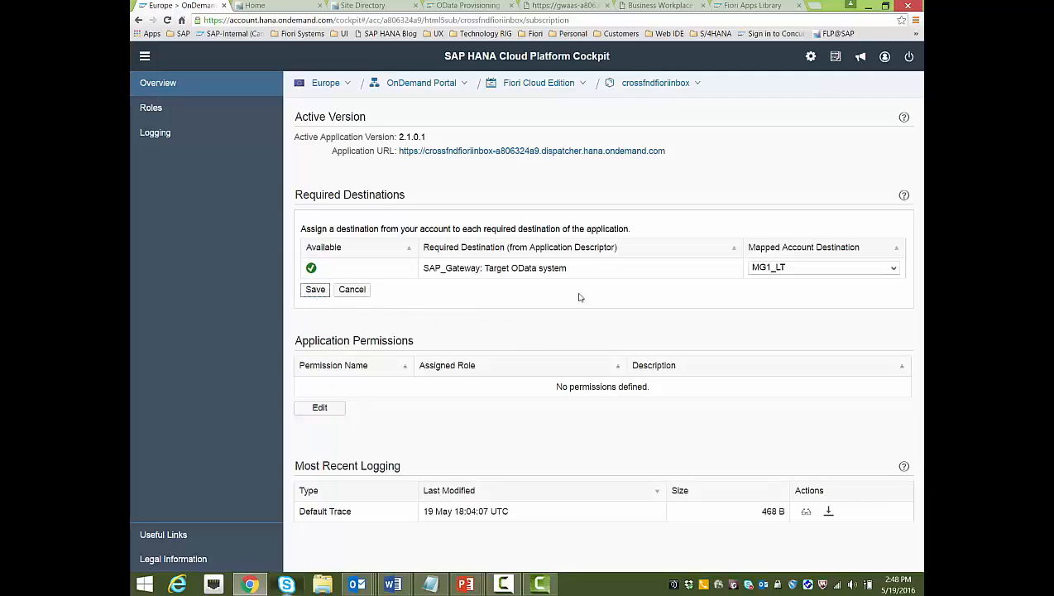
click(893, 268)
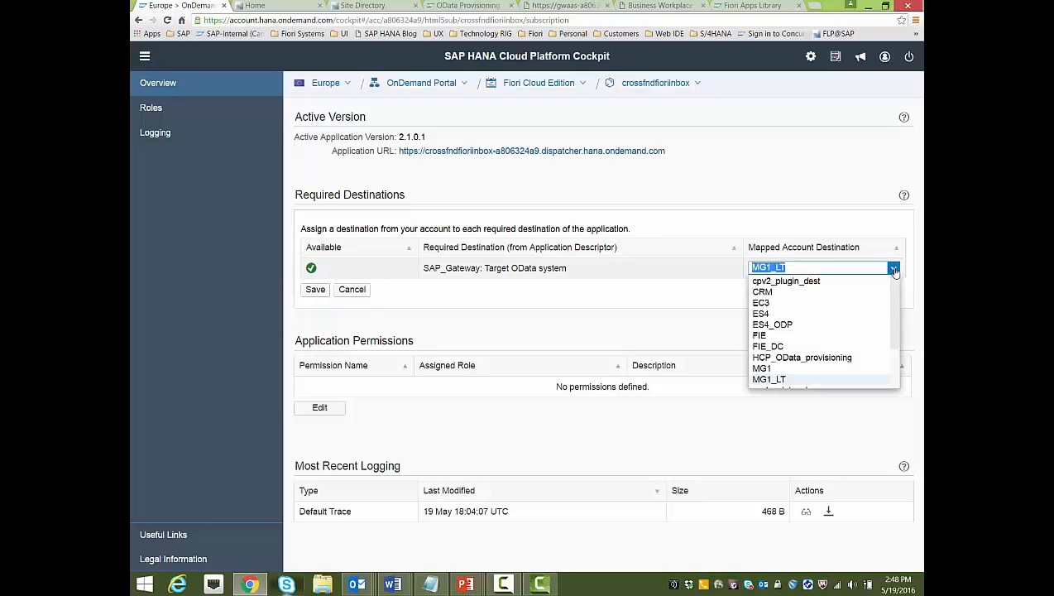
click(785, 326)
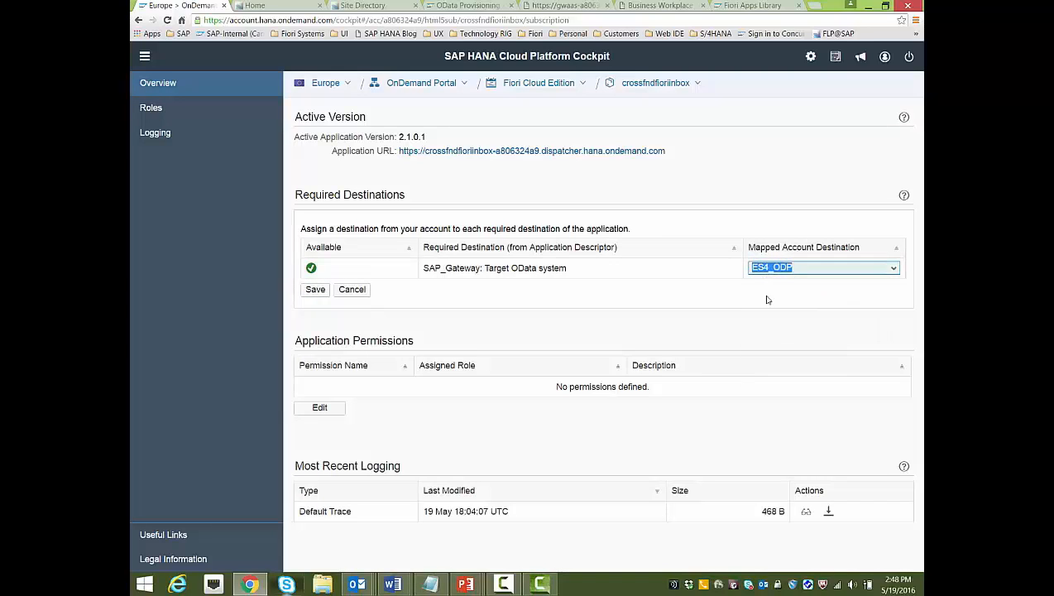
click(314, 289)
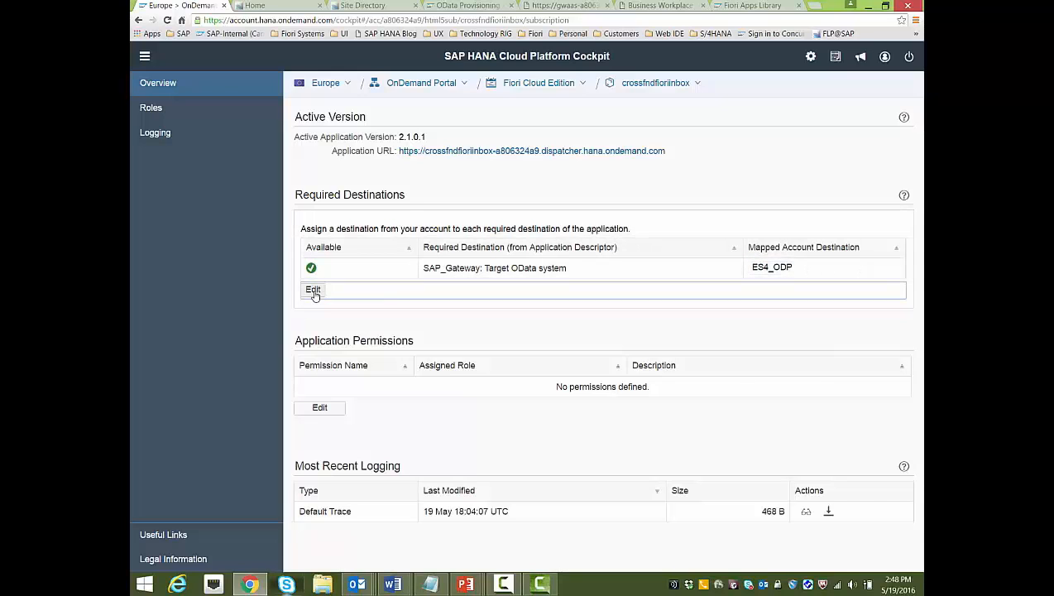
click(290, 7)
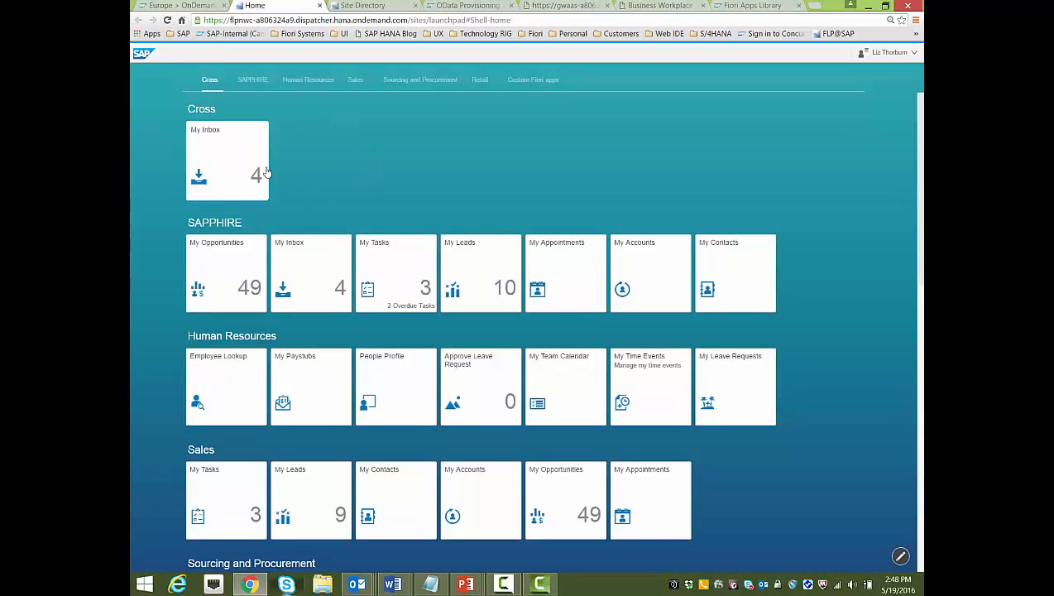
click(220, 148)
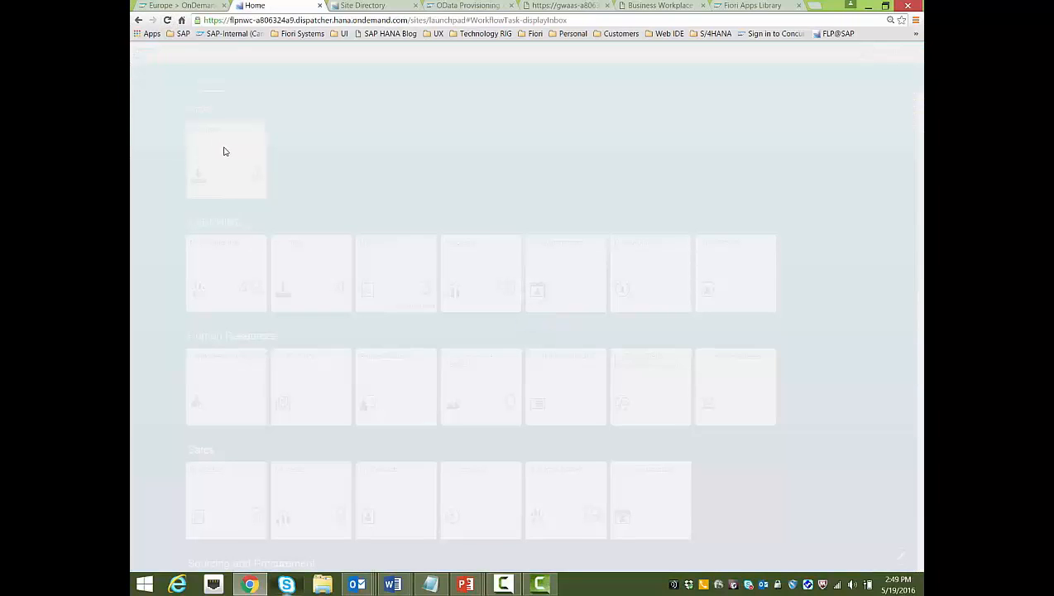